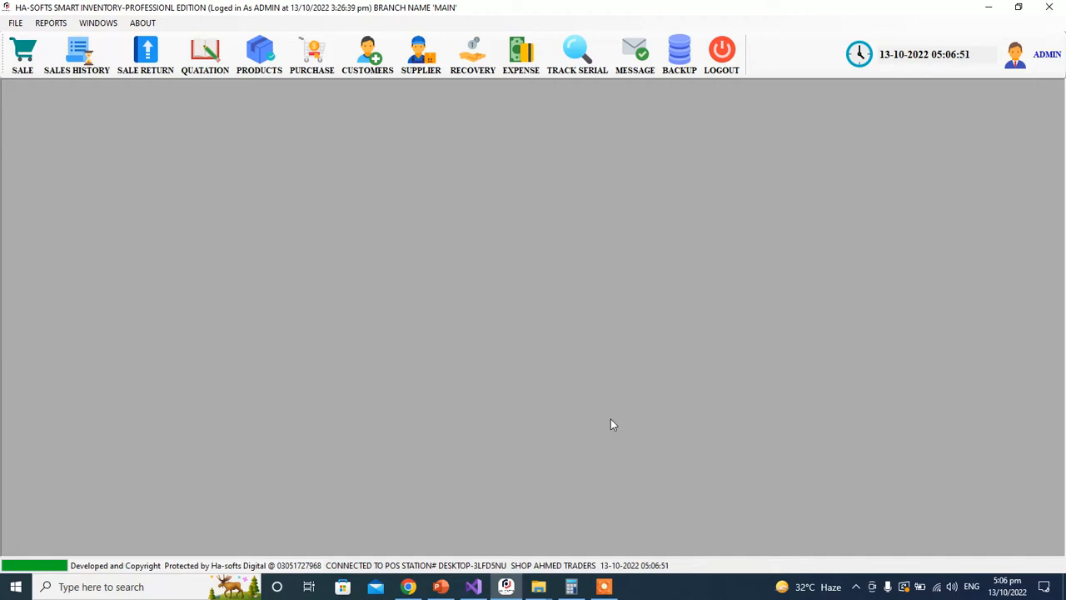
Step: Open the customer recovery form and display the customers with outstanding balances
{"action": "left_click", "coordinate": [478, 52]}
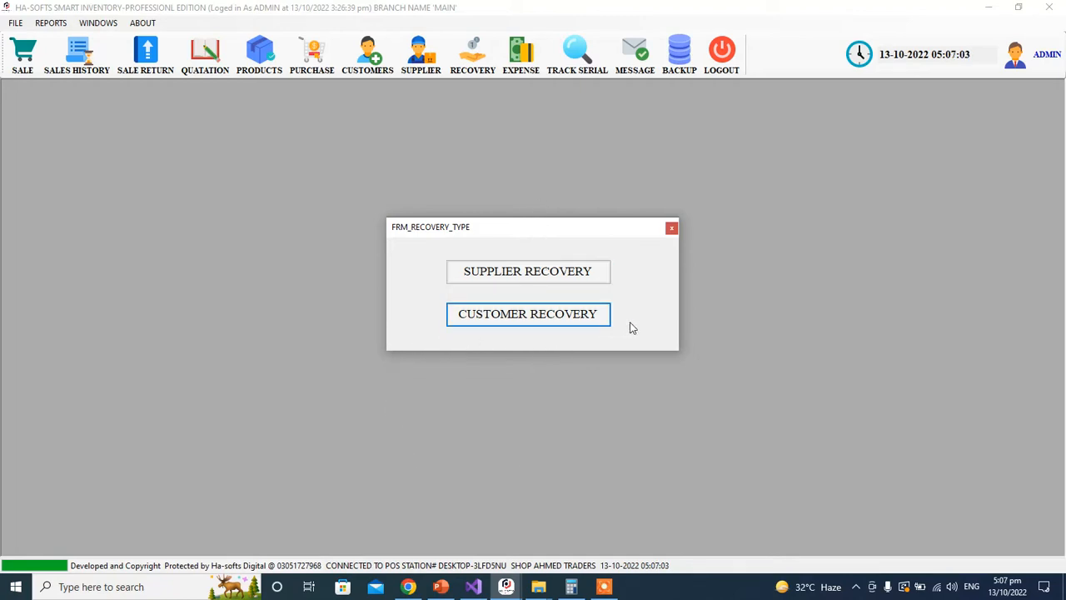
{"action": "left_click", "coordinate": [545, 324]}
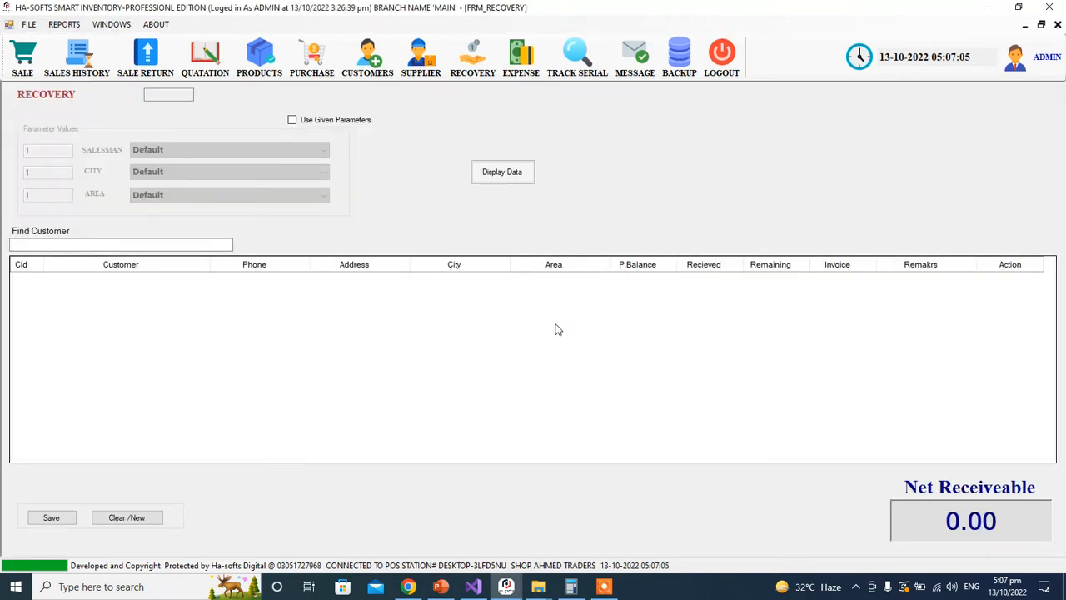
{"action": "left_click", "coordinate": [505, 176]}
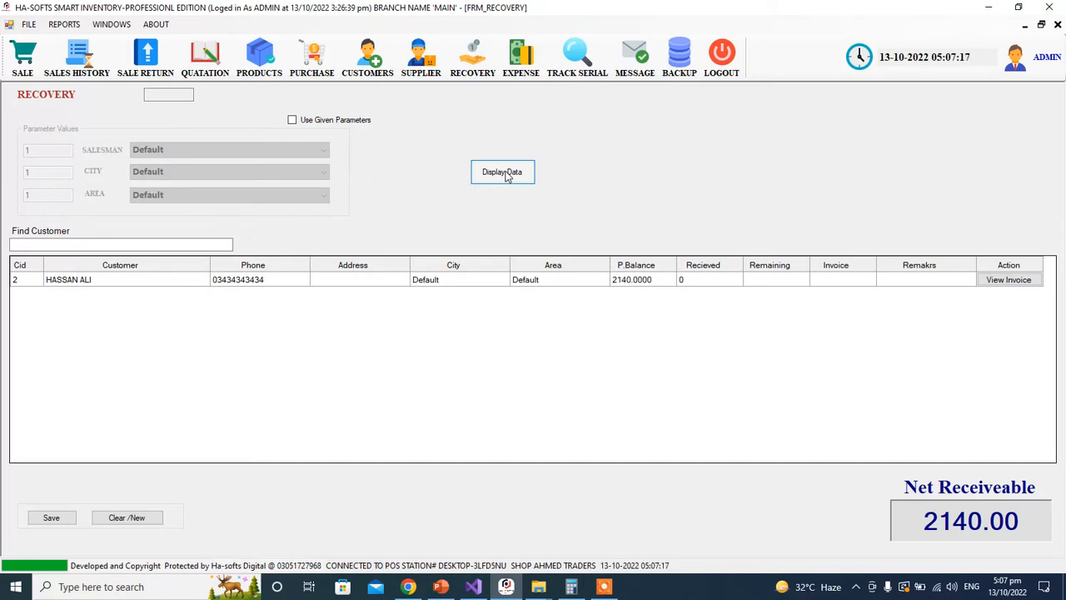
{"action": "left_click", "coordinate": [504, 174]}
Step: Enter 2000 as the received amount in the listed customer's row
{"action": "left_click", "coordinate": [713, 283]}
{"action": "type", "text": "2000"}
{"action": "key", "text": "Return"}
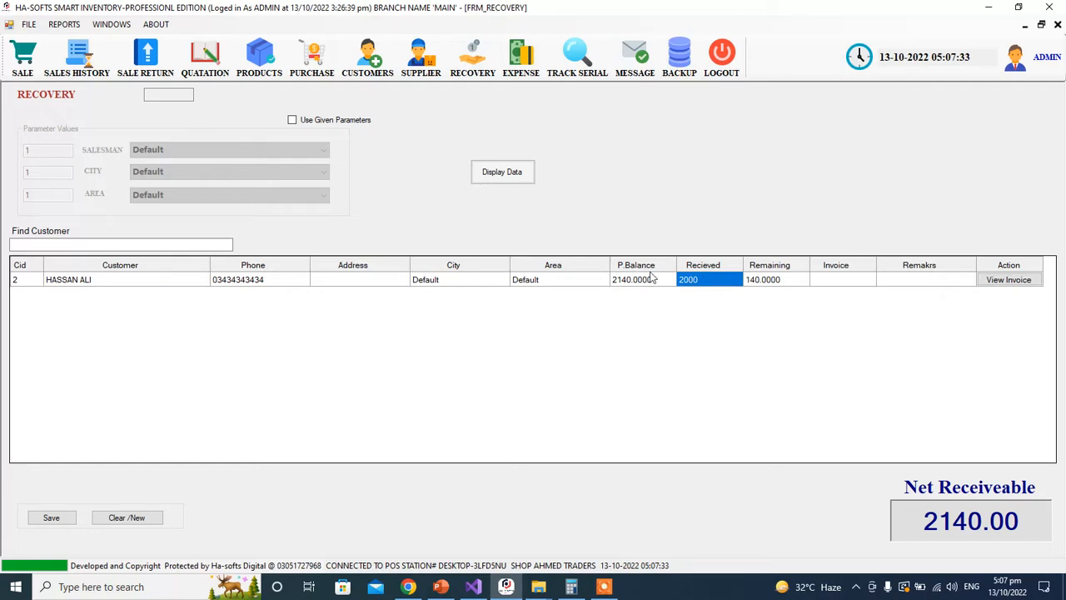
Step: Check the previous balance, received, remaining and invoice cells in the customer's row
{"action": "left_click", "coordinate": [779, 280]}
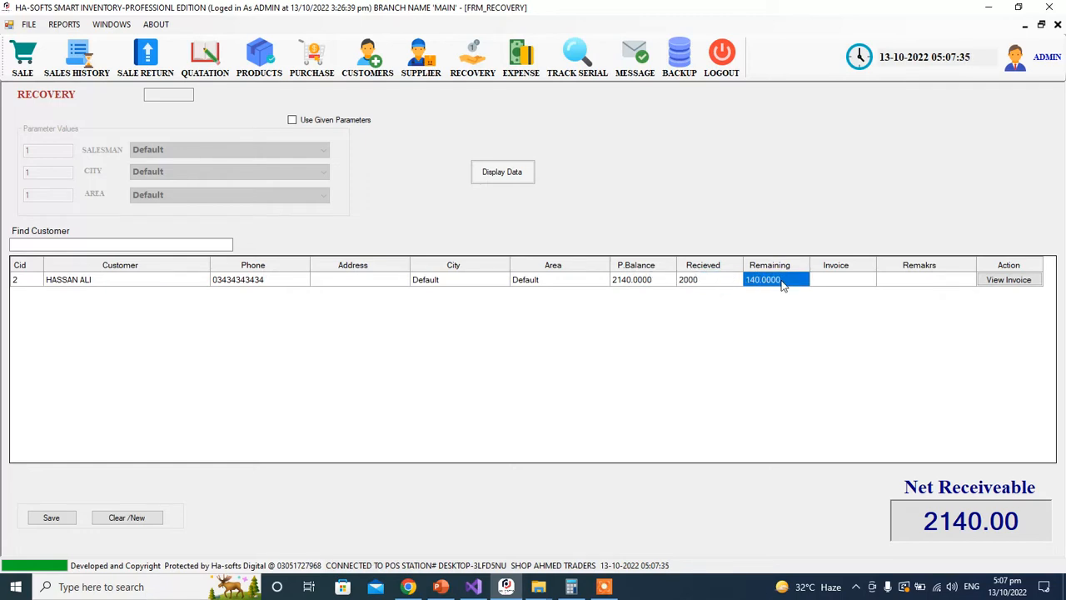
{"action": "left_click", "coordinate": [691, 281]}
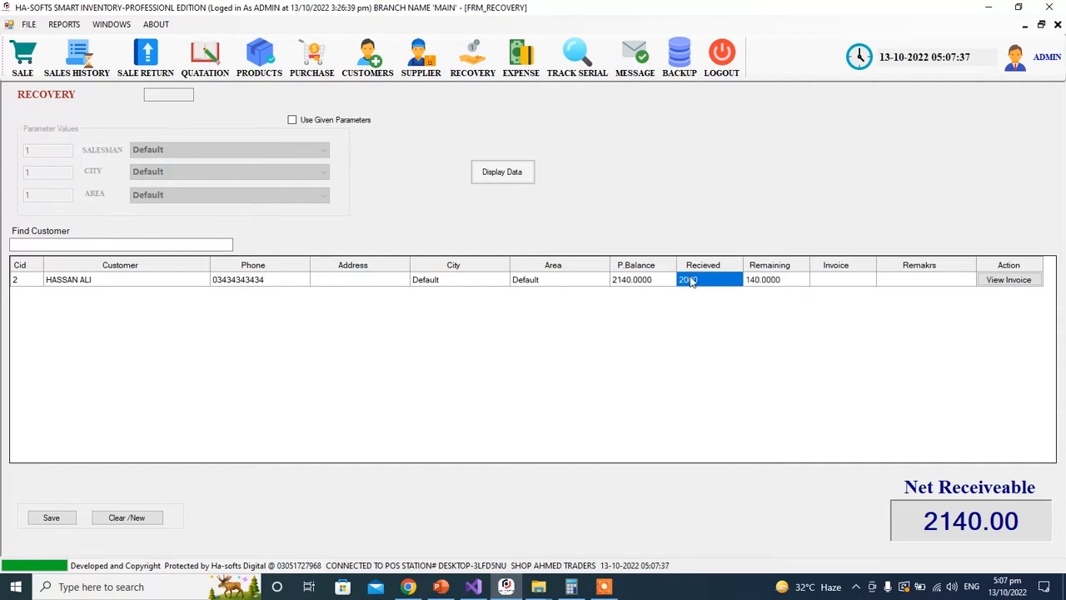
{"action": "left_click", "coordinate": [697, 284]}
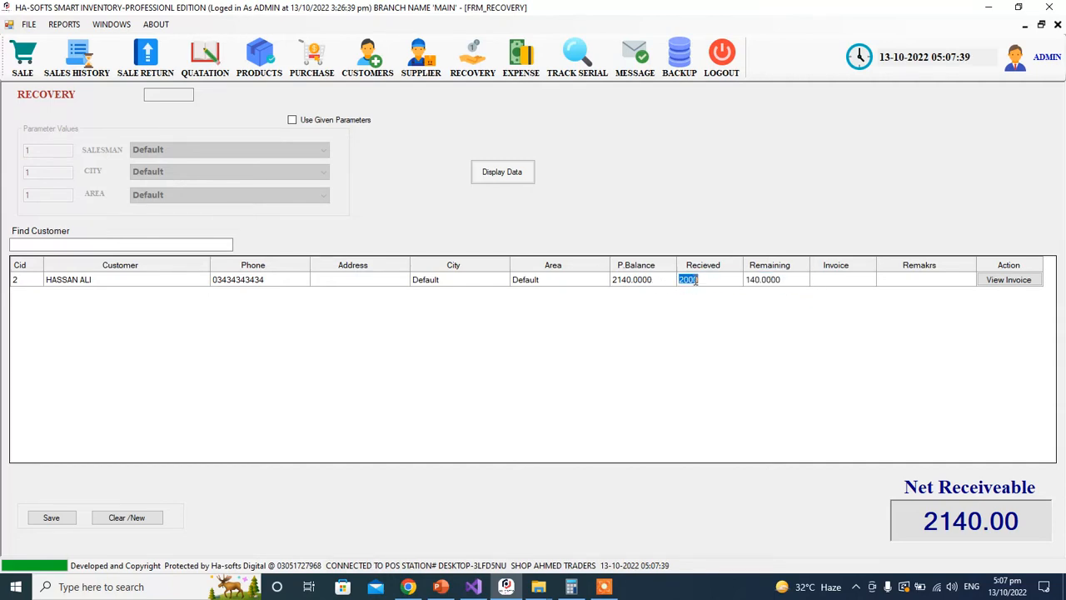
{"action": "left_click", "coordinate": [719, 280]}
{"action": "left_click", "coordinate": [765, 284]}
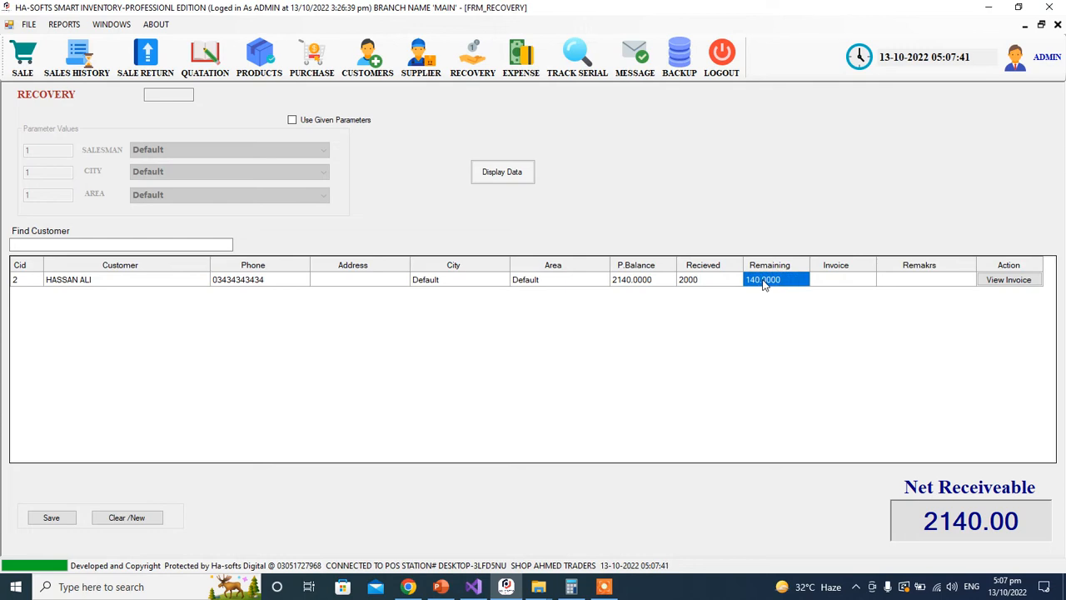
{"action": "left_click", "coordinate": [644, 280]}
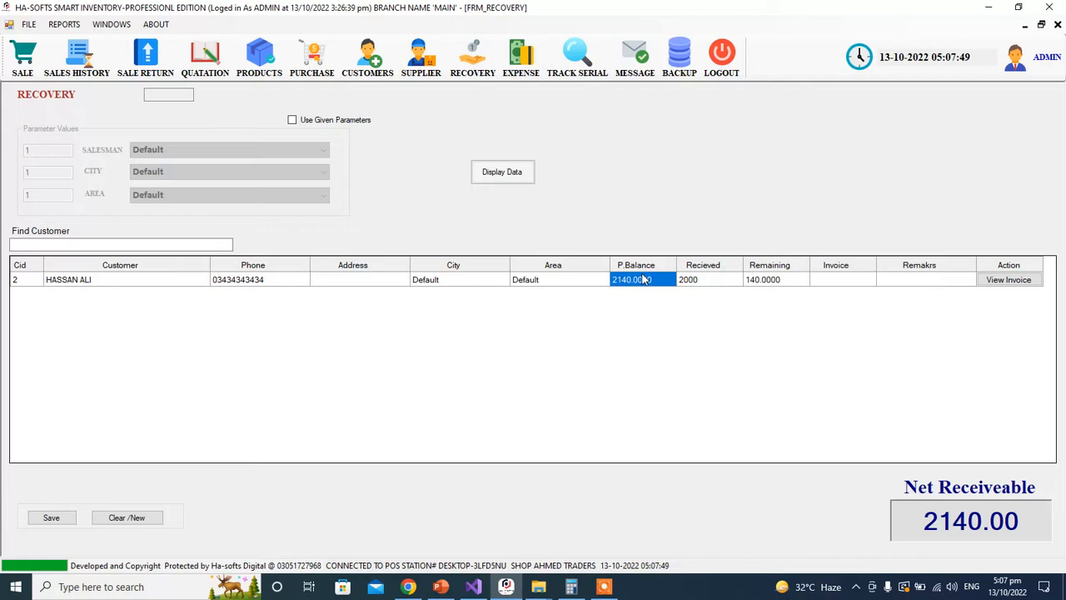
{"action": "left_click", "coordinate": [847, 283]}
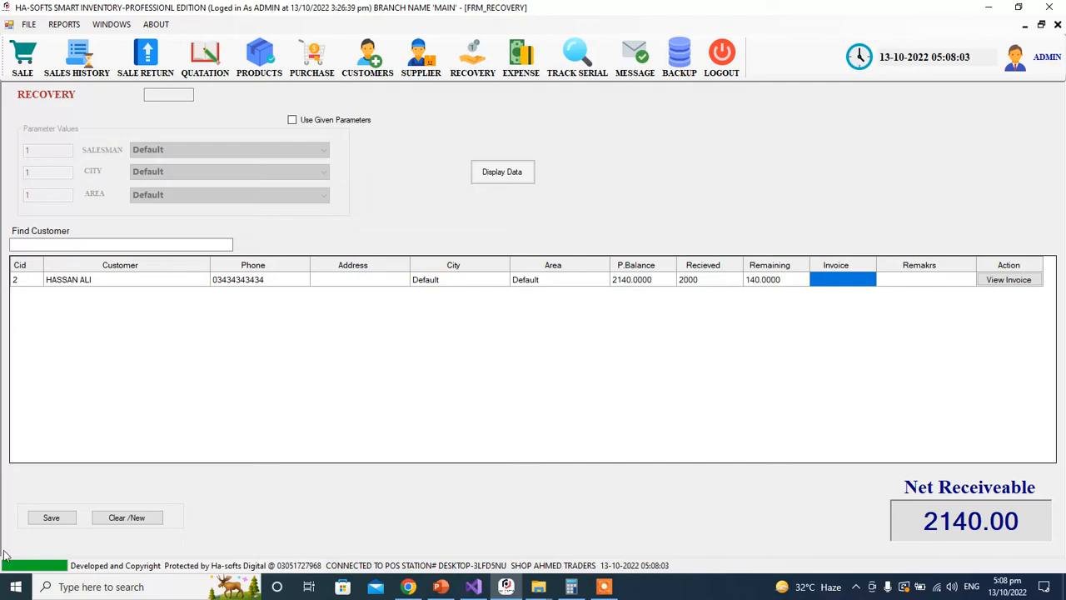
Step: Save the customer's recovery and confirm the save
{"action": "left_click", "coordinate": [55, 523]}
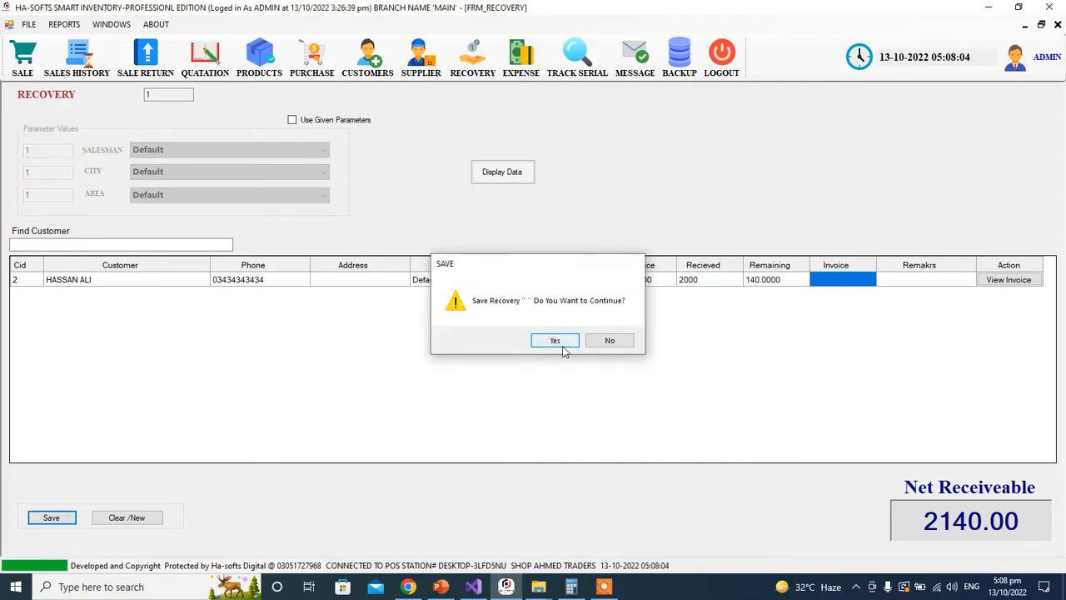
{"action": "left_click", "coordinate": [572, 343]}
{"action": "left_click", "coordinate": [575, 342]}
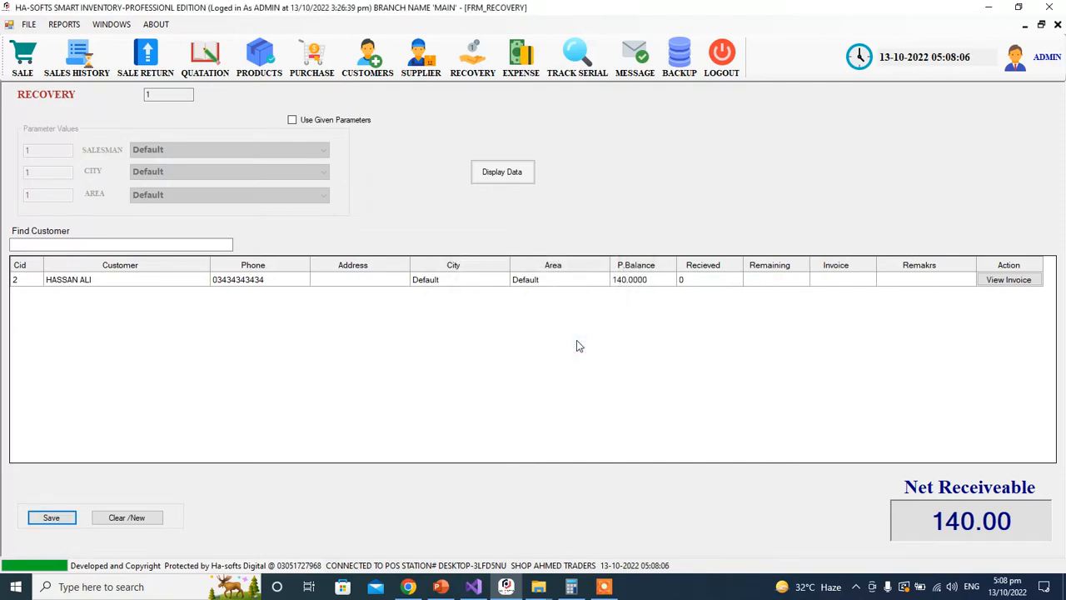
Step: Reload the recovery data, enter 140 as the customer's received amount, and link it to credit sale invoice 2
{"action": "left_click", "coordinate": [500, 173]}
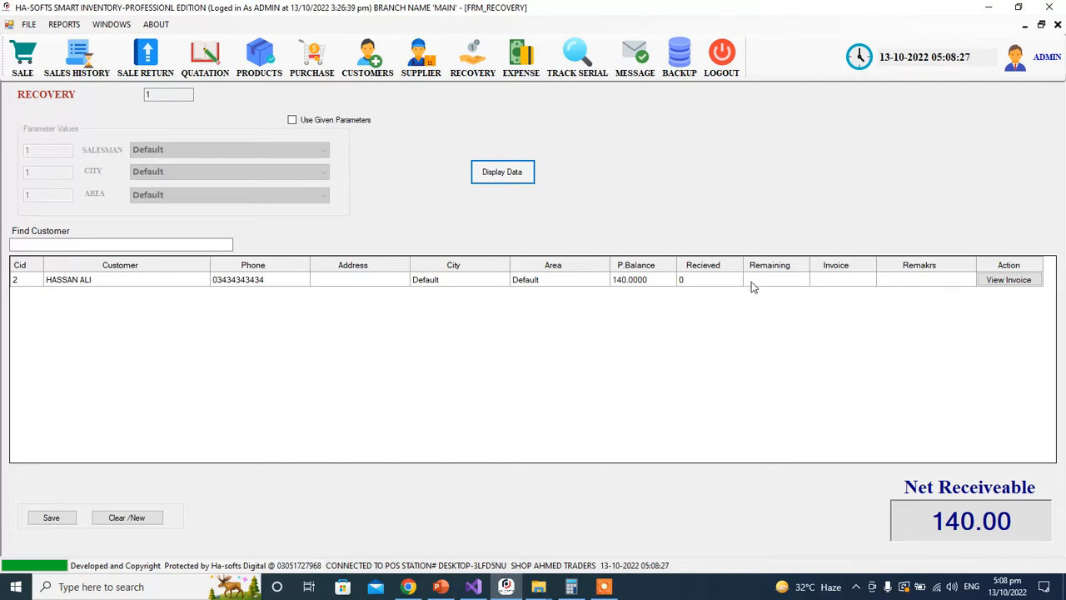
{"action": "left_click", "coordinate": [701, 283]}
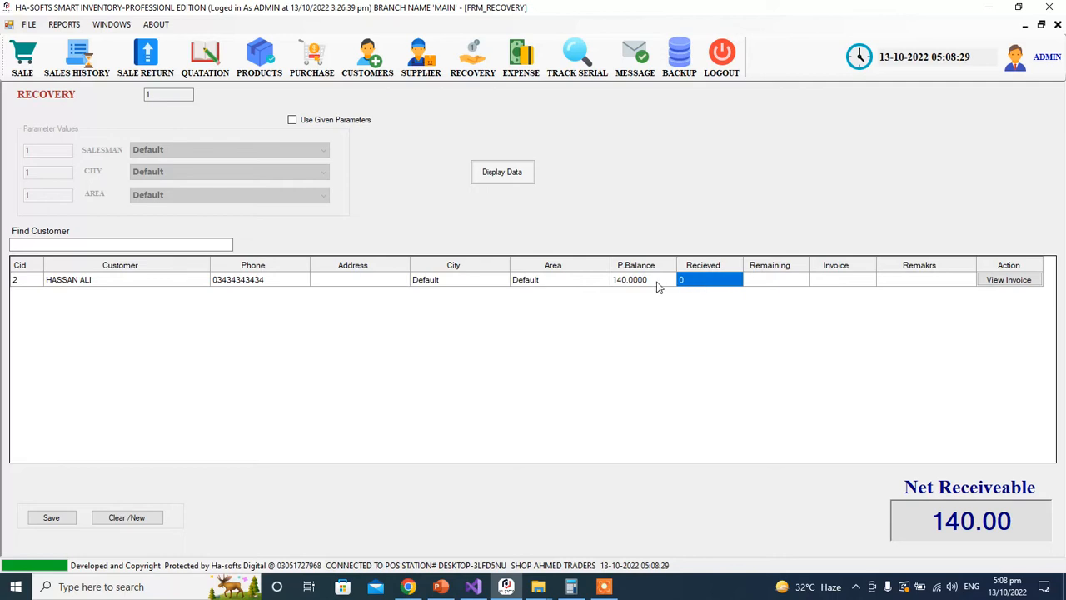
{"action": "left_click", "coordinate": [659, 285]}
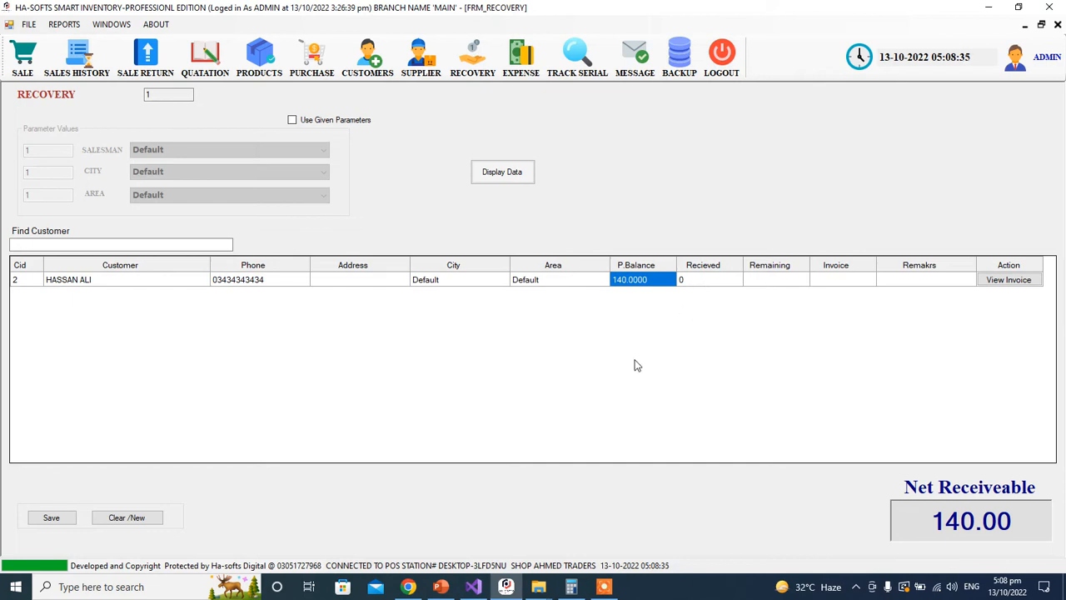
{"action": "left_click", "coordinate": [699, 280]}
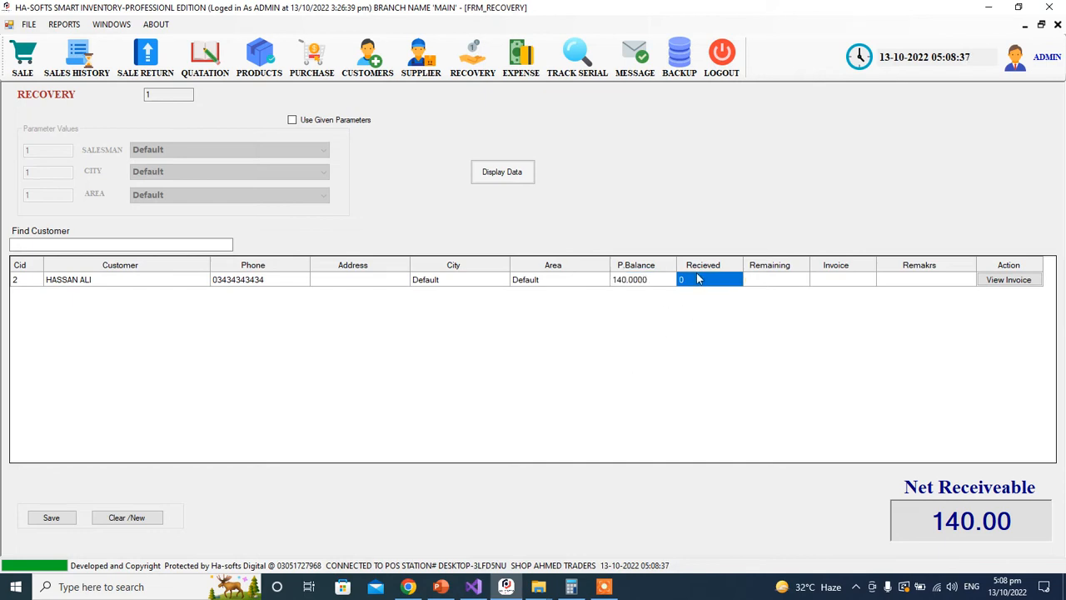
{"action": "type", "text": "140"}
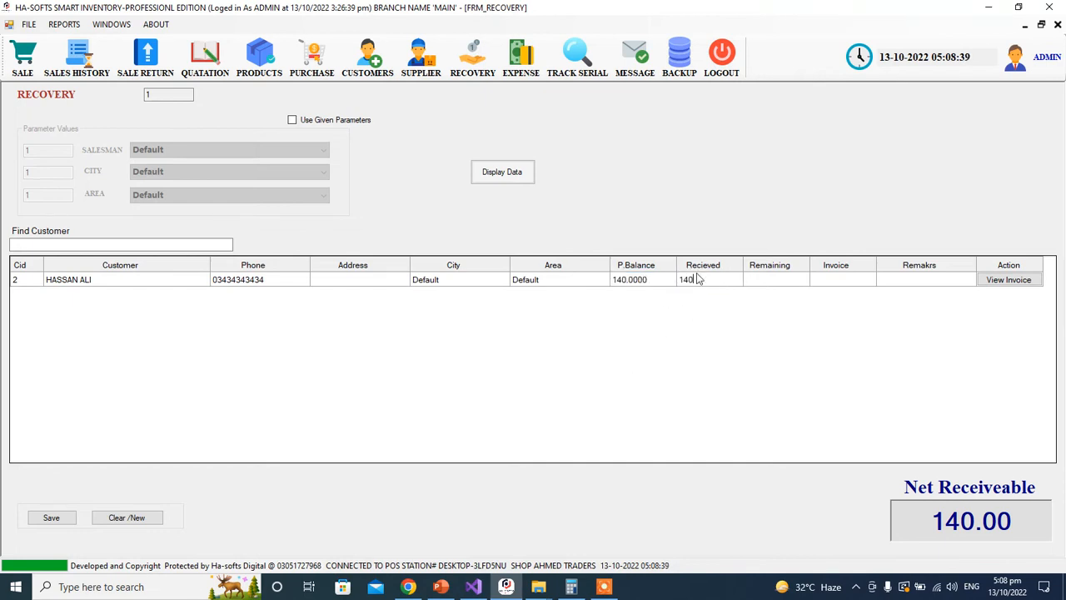
{"action": "key", "text": "Return"}
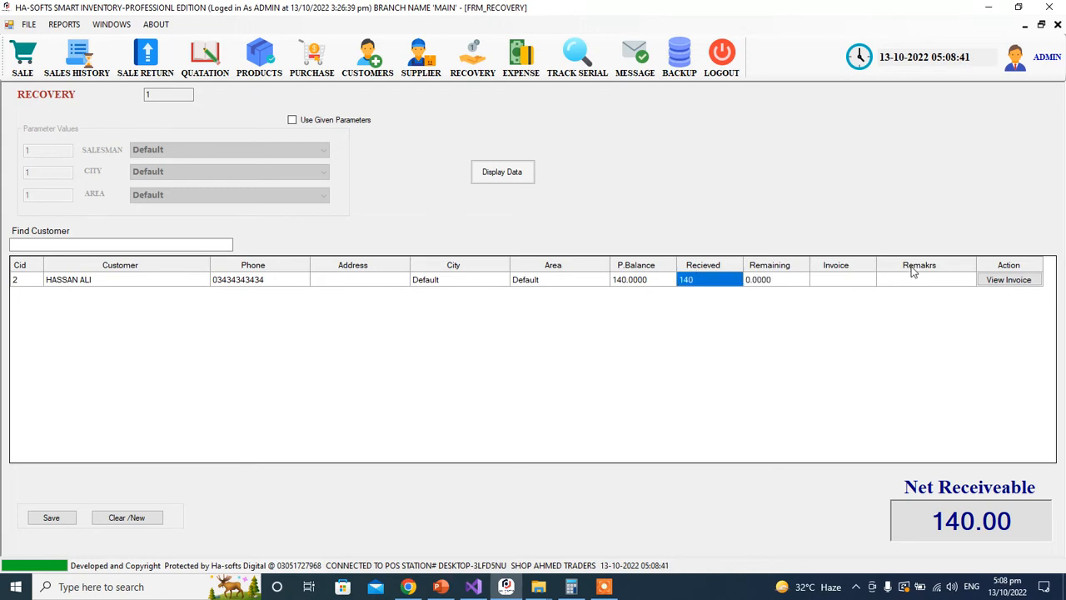
{"action": "left_click", "coordinate": [1023, 284]}
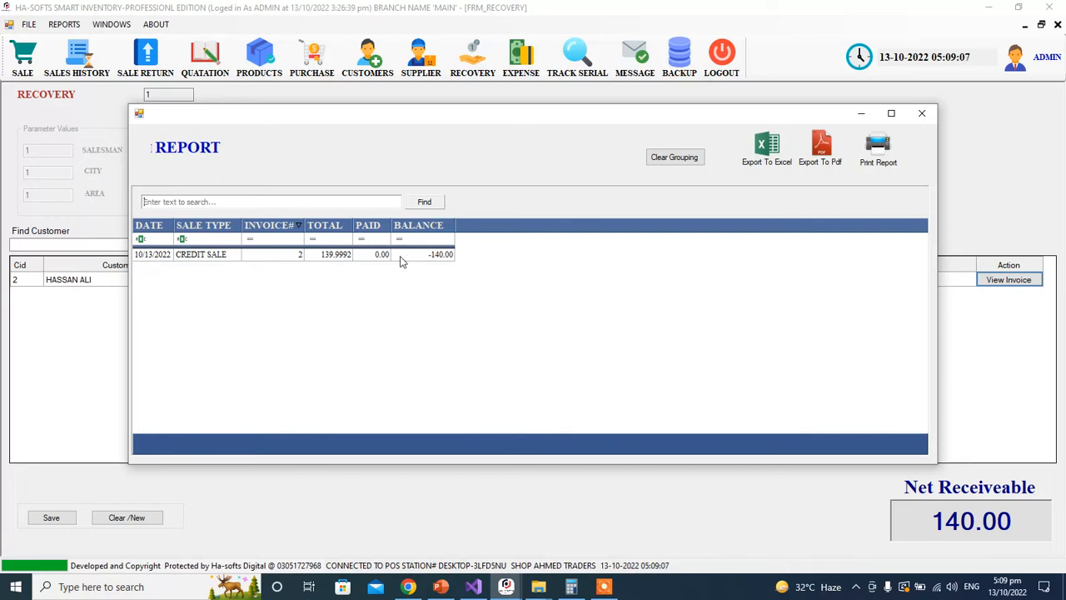
{"action": "key", "text": "Escape"}
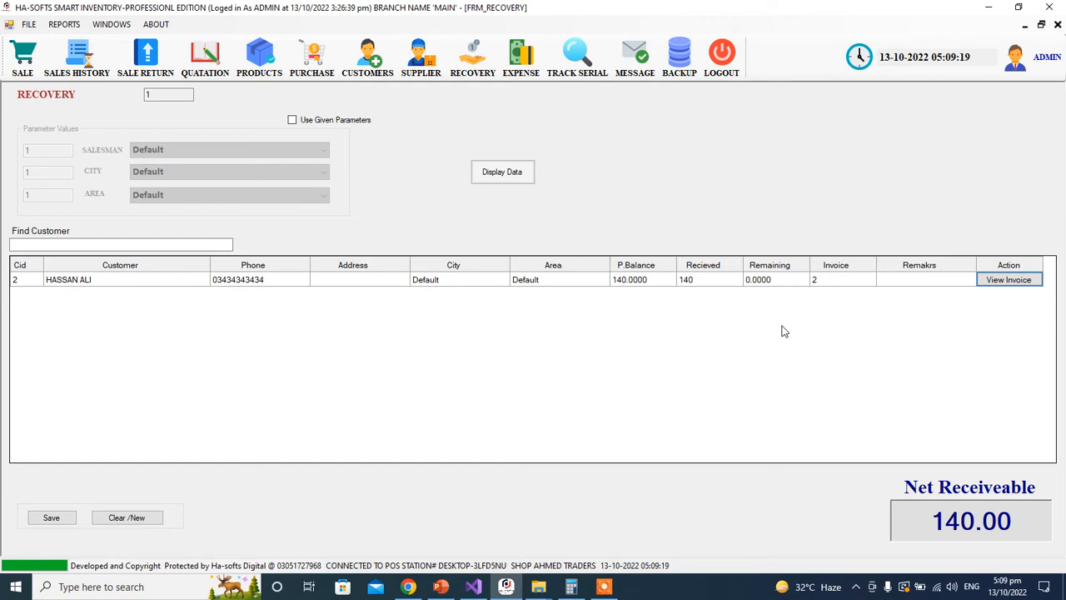
Step: Load the sales history for 13/10/2022 and check the balance of the customer's credit sale, invoice 2
{"action": "left_click", "coordinate": [76, 55]}
{"action": "left_click", "coordinate": [455, 129]}
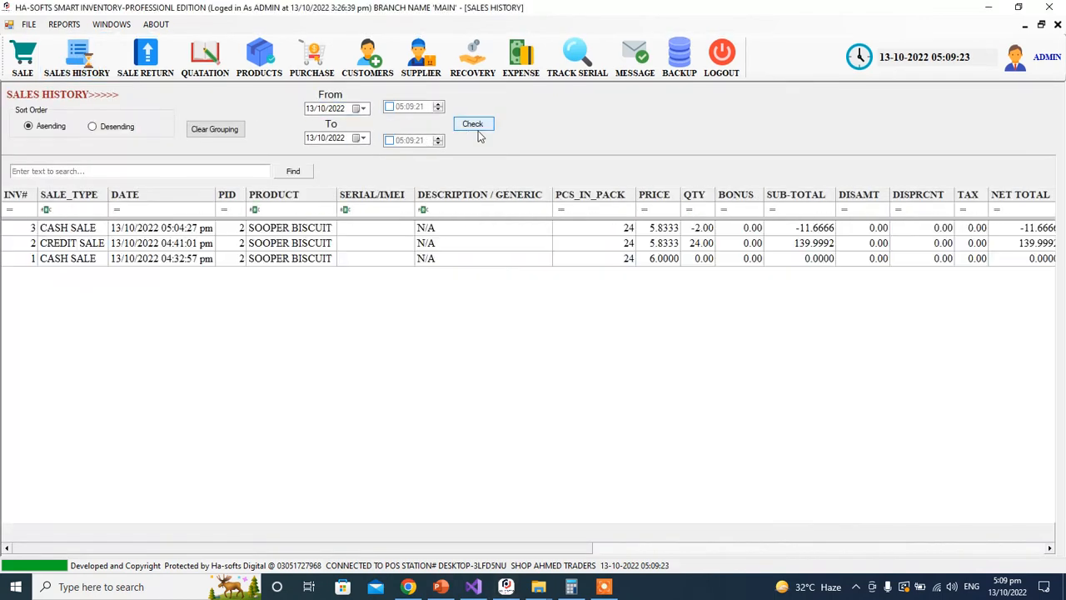
{"action": "left_click", "coordinate": [86, 175]}
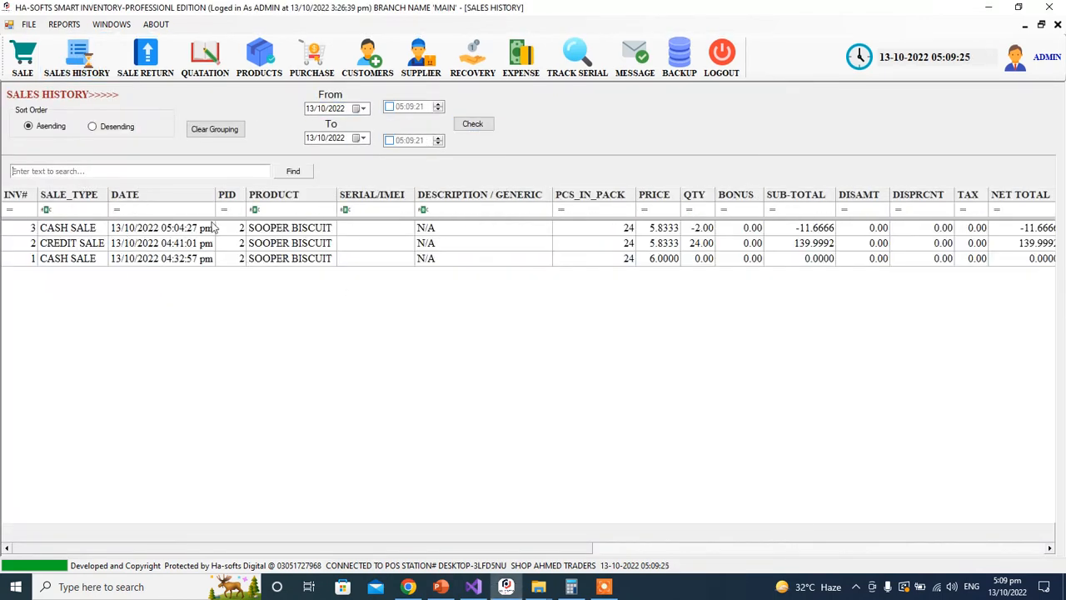
{"action": "left_click_drag", "start_coordinate": [258, 550], "coordinate": [715, 550]}
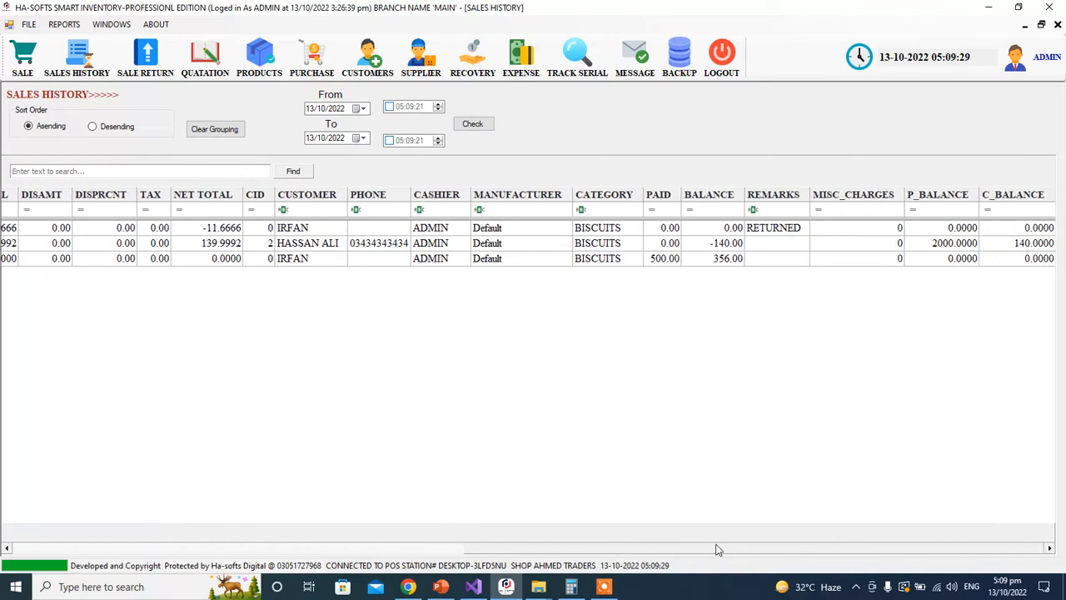
{"action": "left_click", "coordinate": [714, 247]}
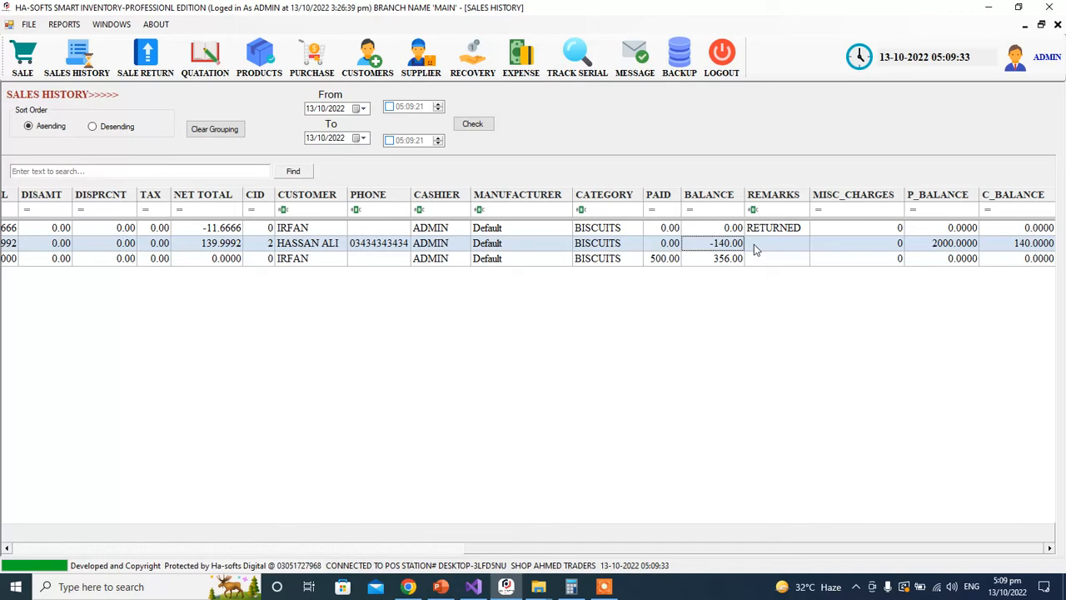
Step: Return to the customer recovery form and pick credit sale invoice 2 from the customer's invoice report
{"action": "left_click", "coordinate": [471, 70]}
{"action": "left_click", "coordinate": [517, 307]}
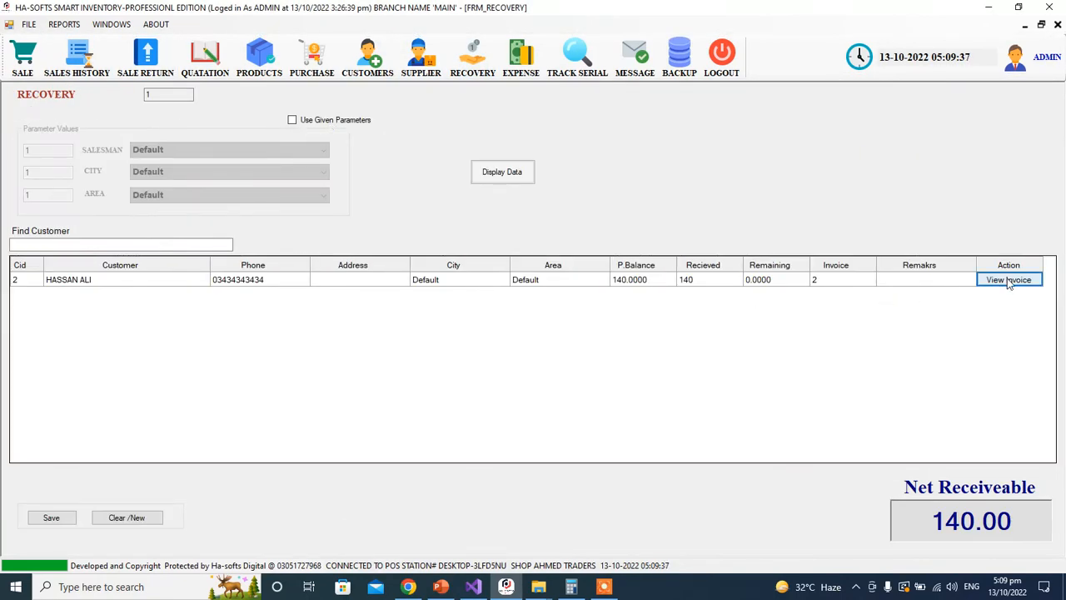
{"action": "left_click", "coordinate": [1009, 281]}
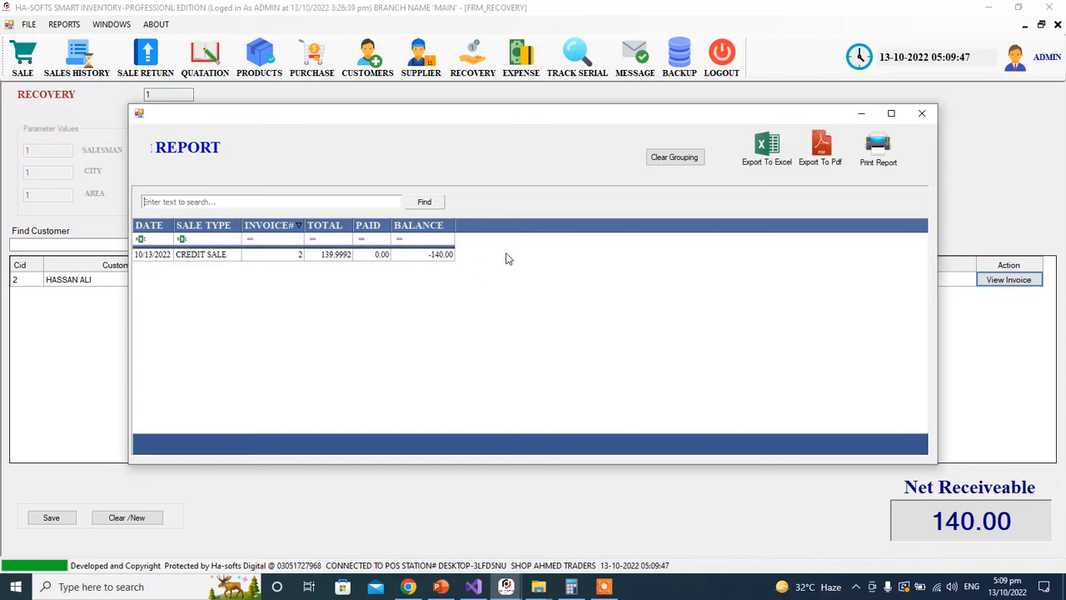
{"action": "left_click", "coordinate": [922, 114]}
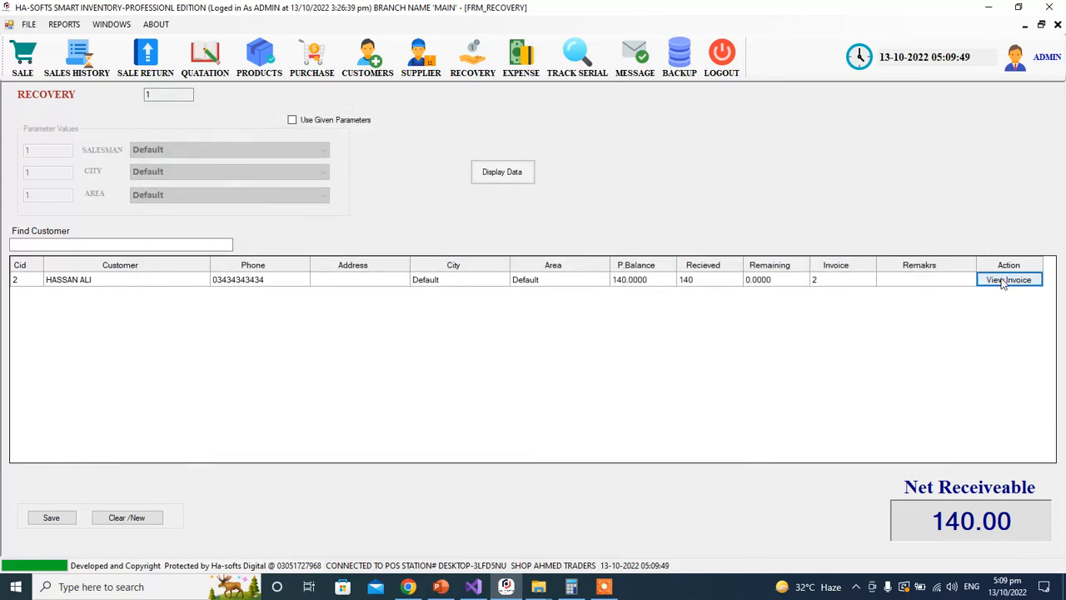
{"action": "left_click", "coordinate": [1009, 279]}
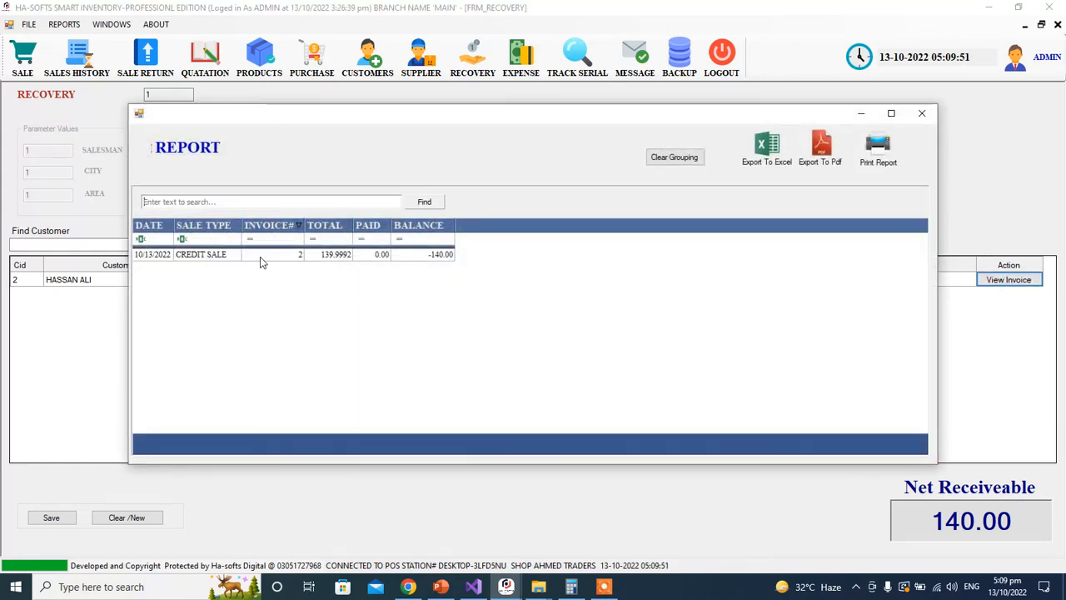
{"action": "double_click", "coordinate": [385, 257]}
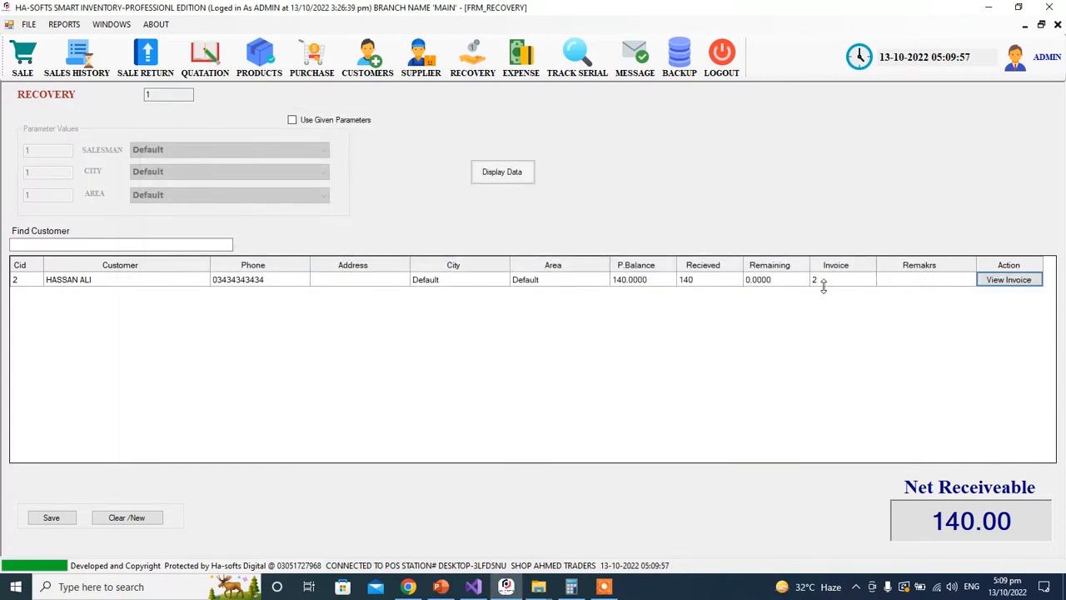
Step: Re-enter 140 as the customer's received amount, check the remaining amount, and select the row's remarks cell
{"action": "double_click", "coordinate": [767, 286]}
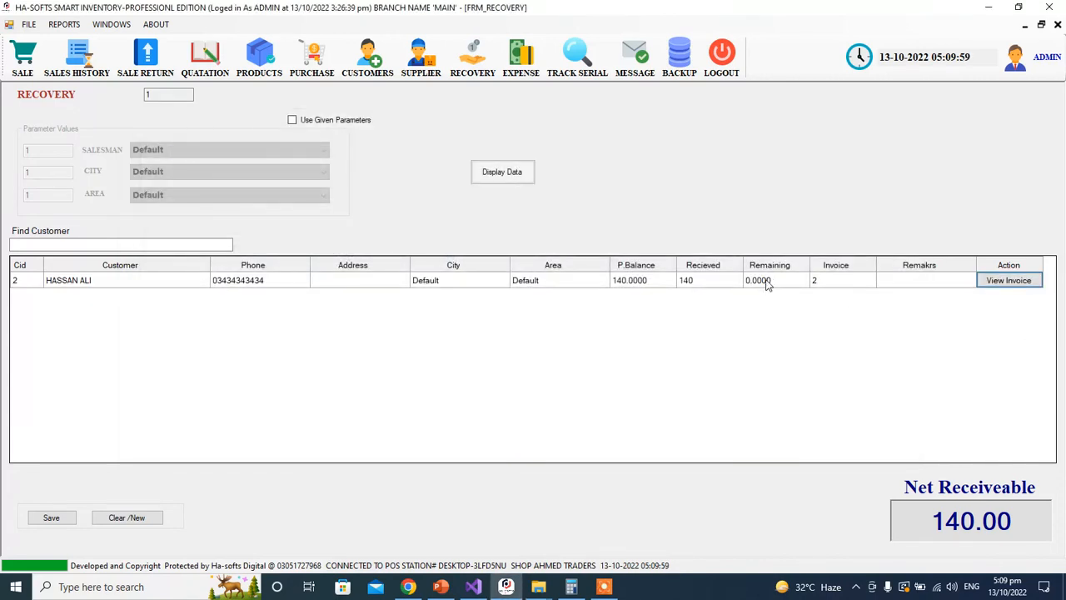
{"action": "left_click", "coordinate": [767, 284]}
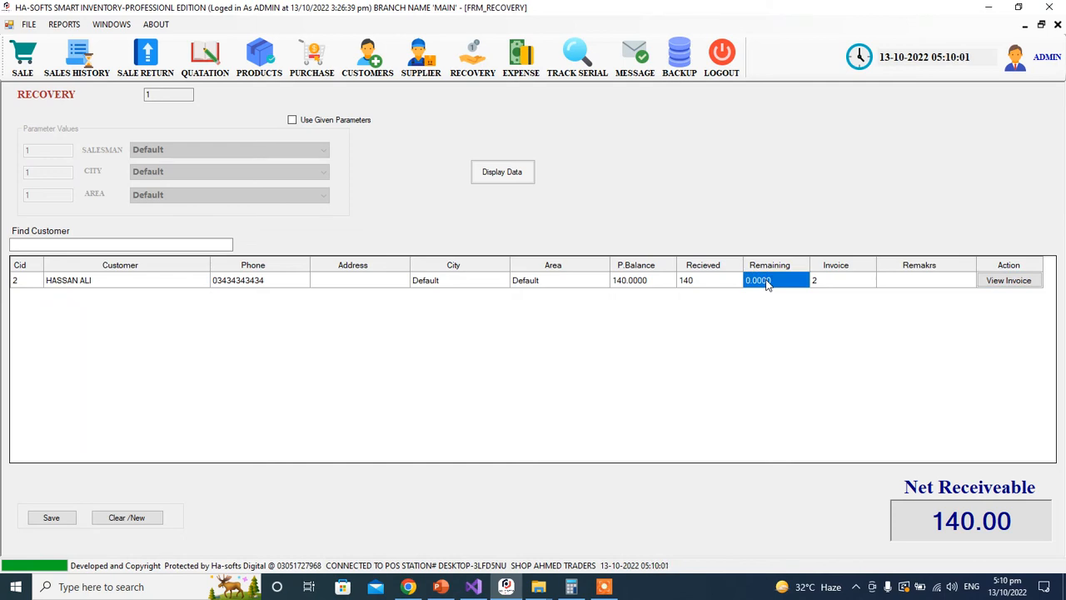
{"action": "left_click", "coordinate": [722, 280]}
{"action": "type", "text": "1"}
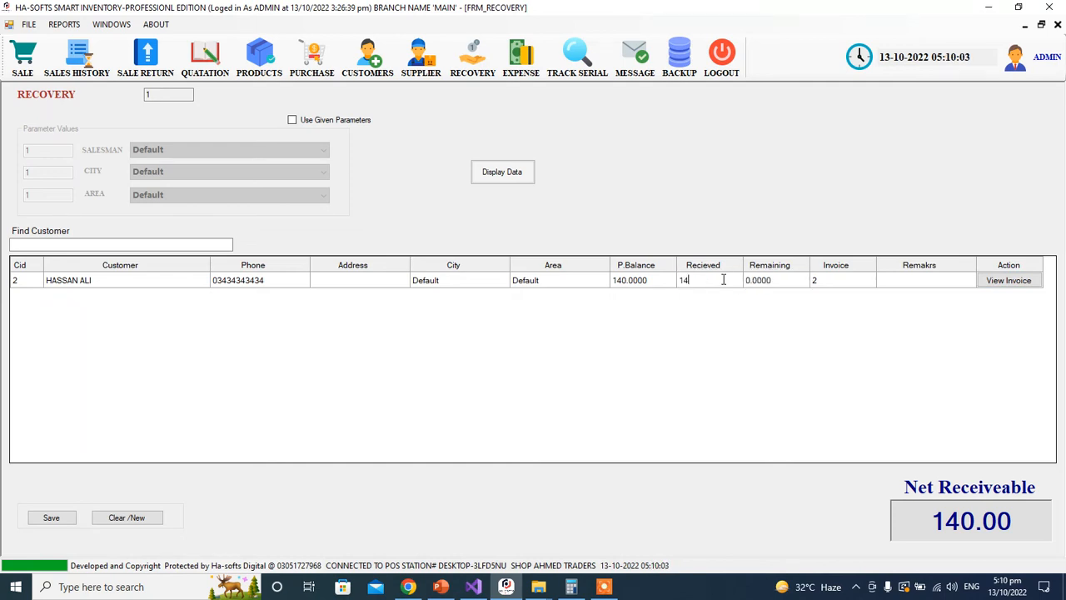
{"action": "key", "text": "Return"}
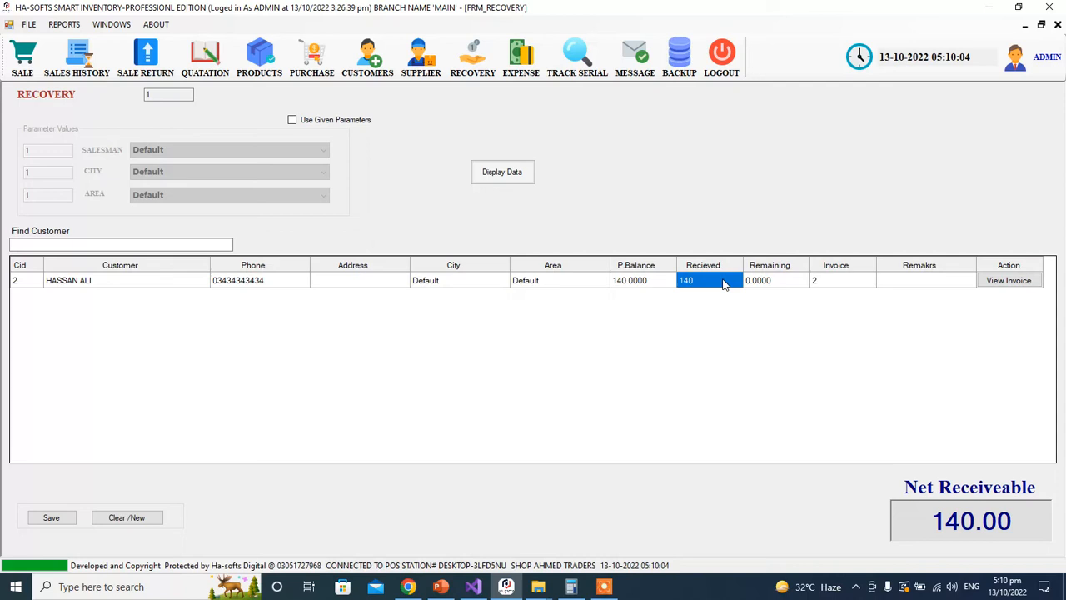
{"action": "left_click", "coordinate": [767, 284]}
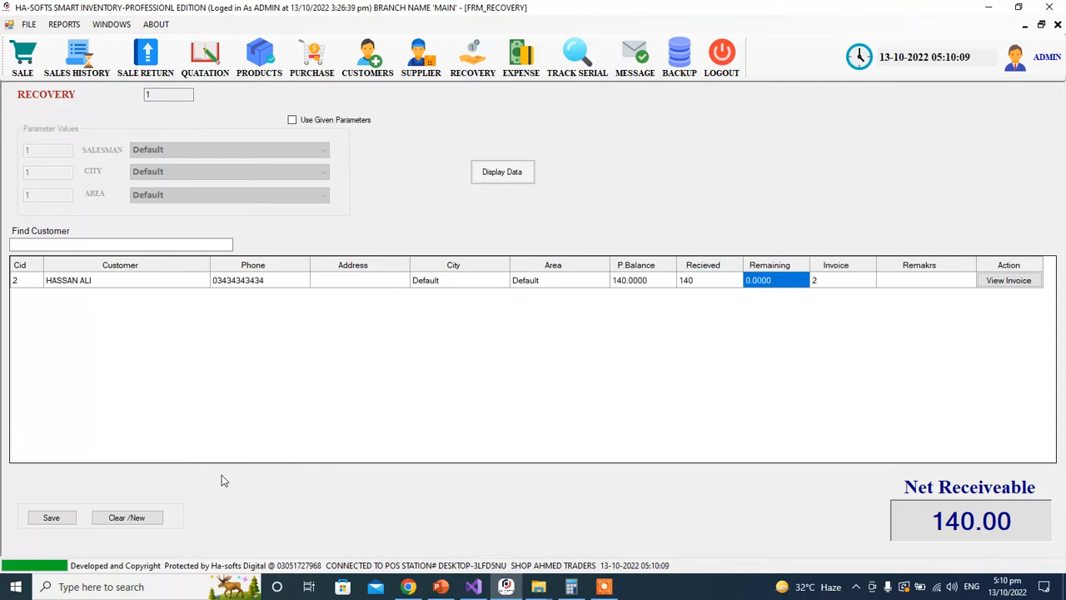
{"action": "left_click", "coordinate": [897, 284]}
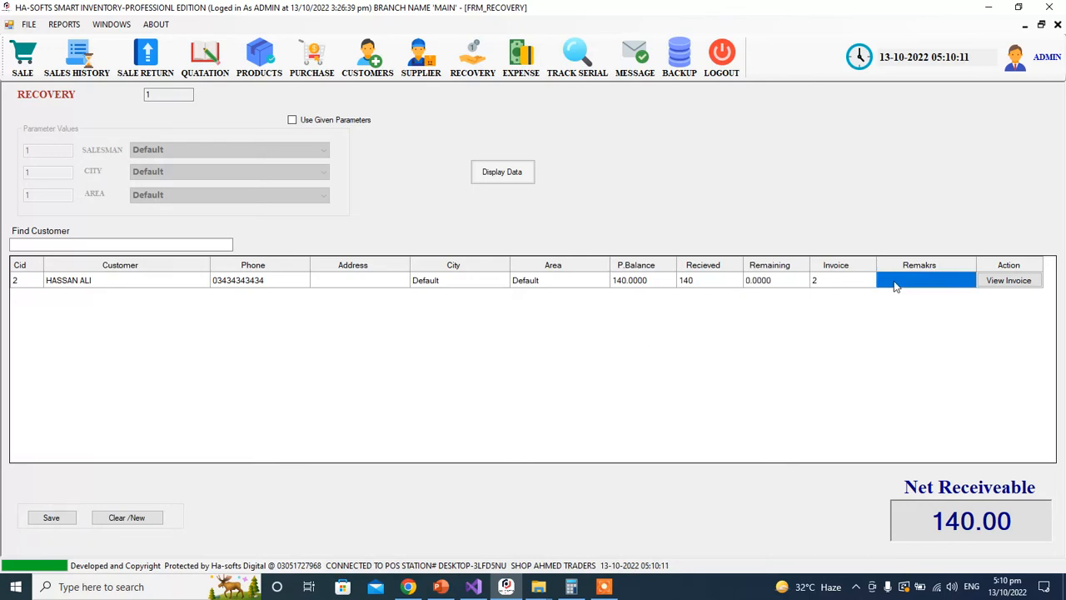
Step: Save the customer's recovery with the remark DEMO RECOVERY and reload the recovery data
{"action": "left_click", "coordinate": [896, 282]}
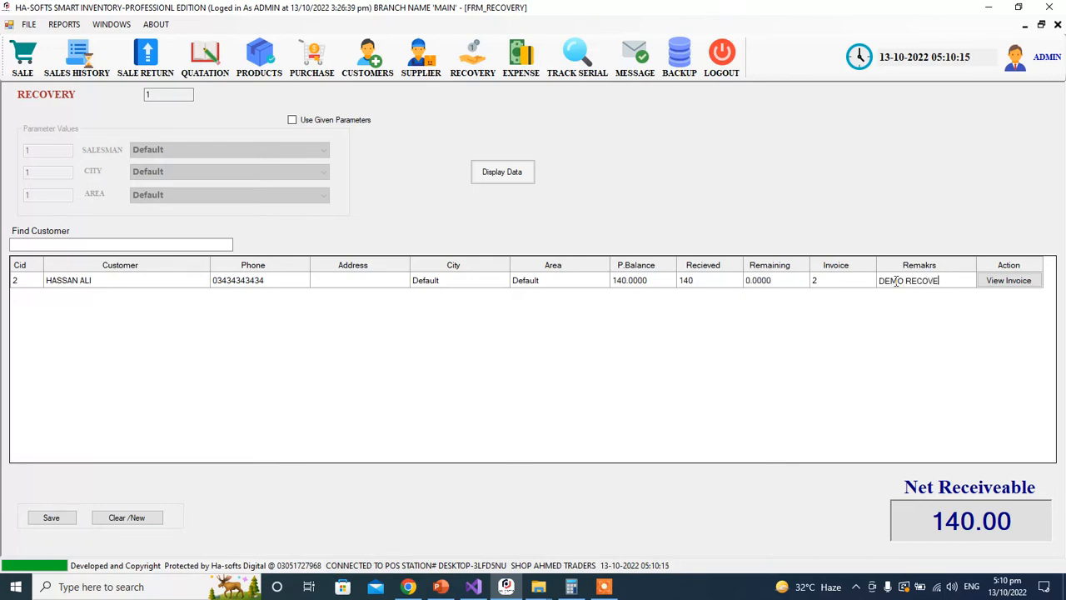
{"action": "key", "text": "Return"}
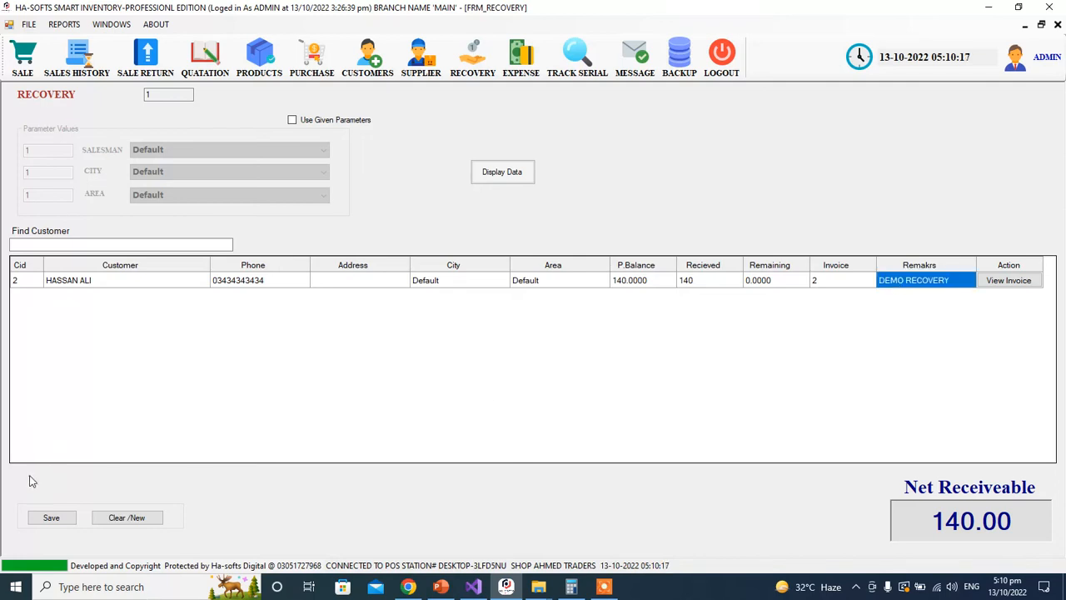
{"action": "left_click", "coordinate": [55, 521]}
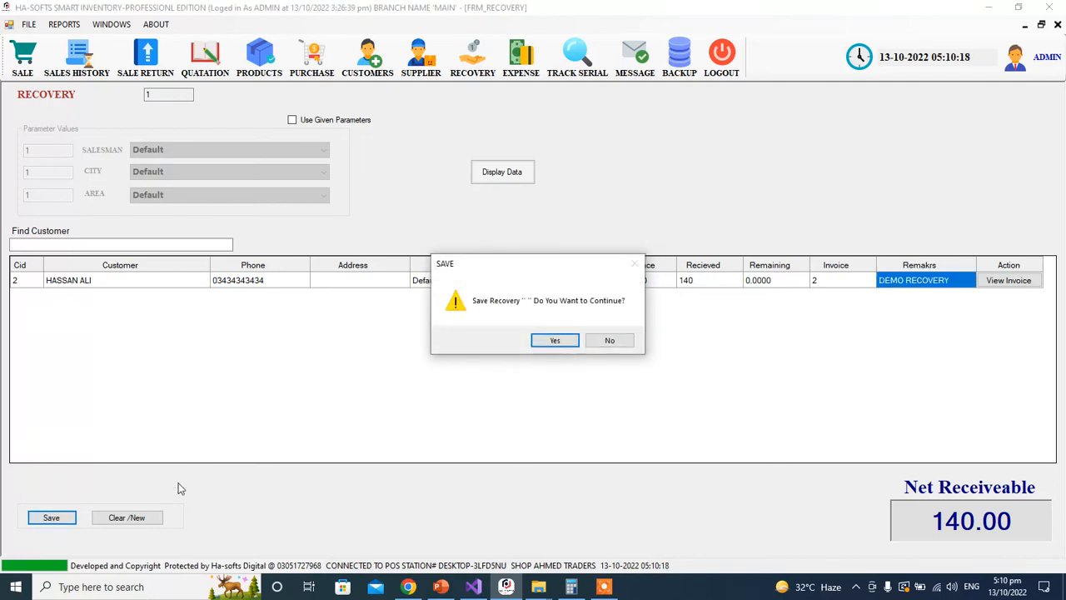
{"action": "left_click", "coordinate": [553, 339]}
{"action": "left_click", "coordinate": [598, 340]}
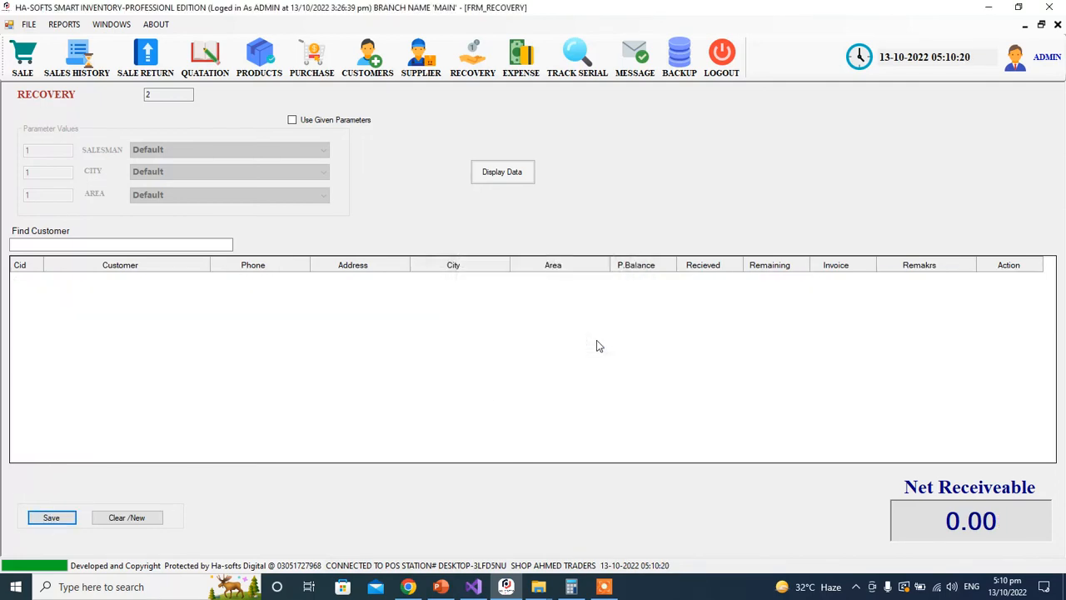
{"action": "left_click", "coordinate": [491, 179]}
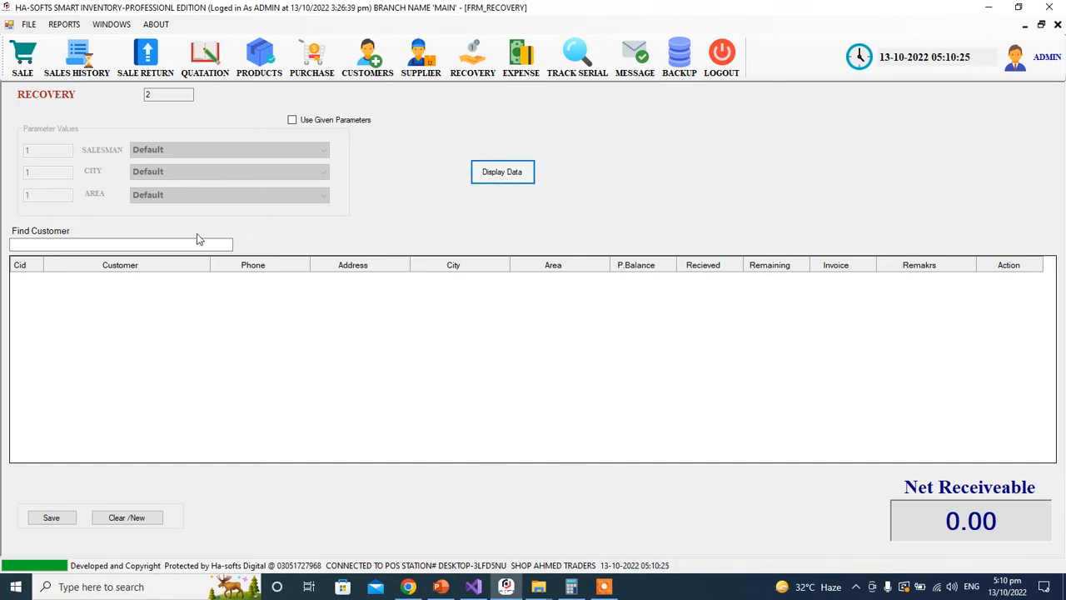
Step: Refresh the sales history for 13/10/2022 and check the paid and balance amounts of credit sale invoice 2
{"action": "left_click", "coordinate": [77, 57]}
{"action": "left_click", "coordinate": [476, 126]}
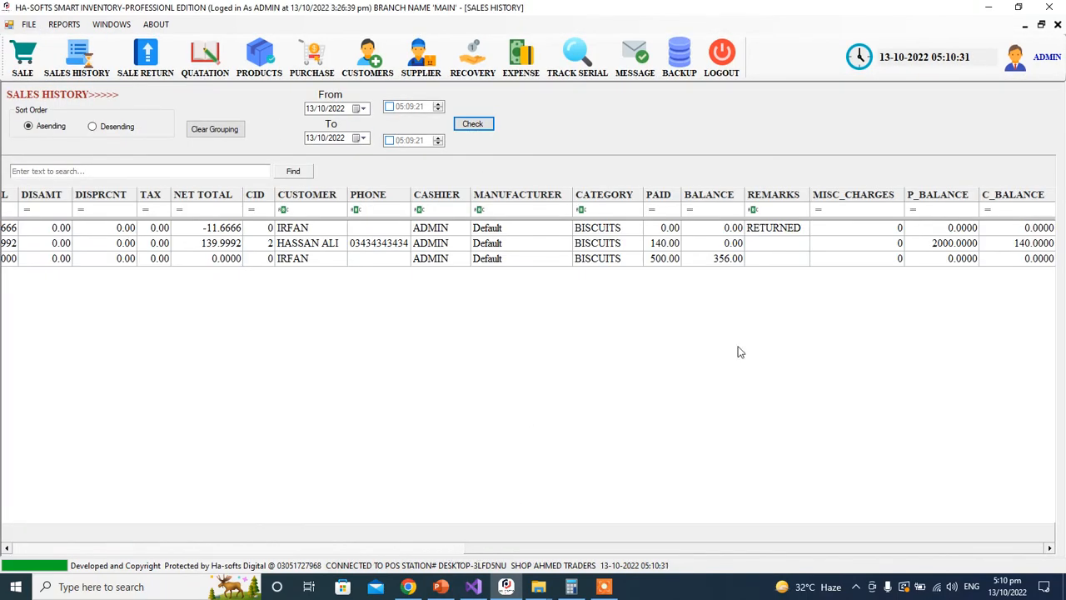
{"action": "left_click", "coordinate": [690, 243]}
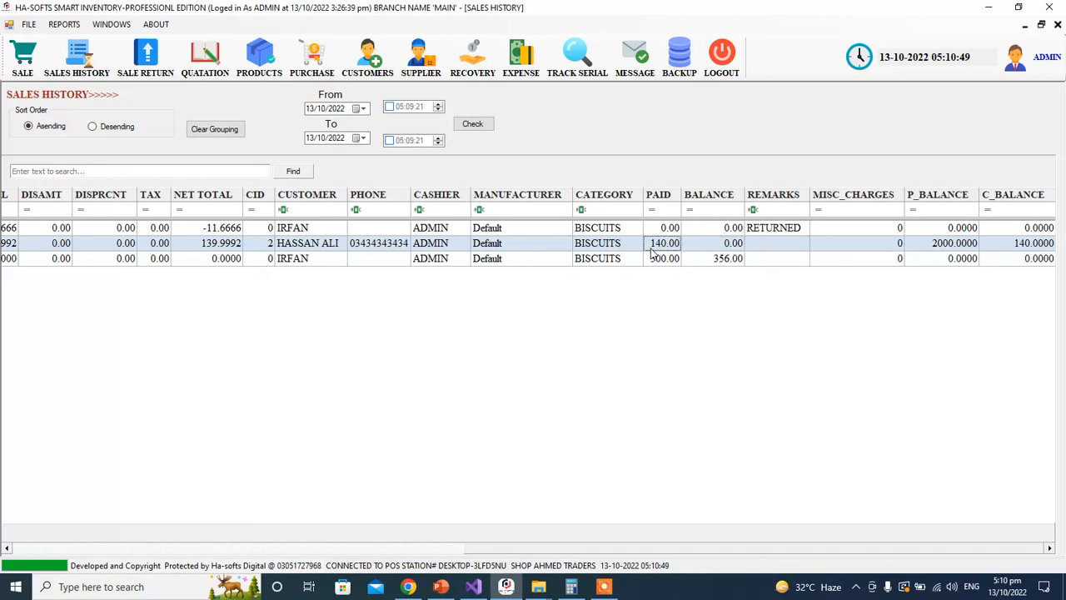
{"action": "left_click", "coordinate": [615, 259]}
{"action": "left_click", "coordinate": [616, 244]}
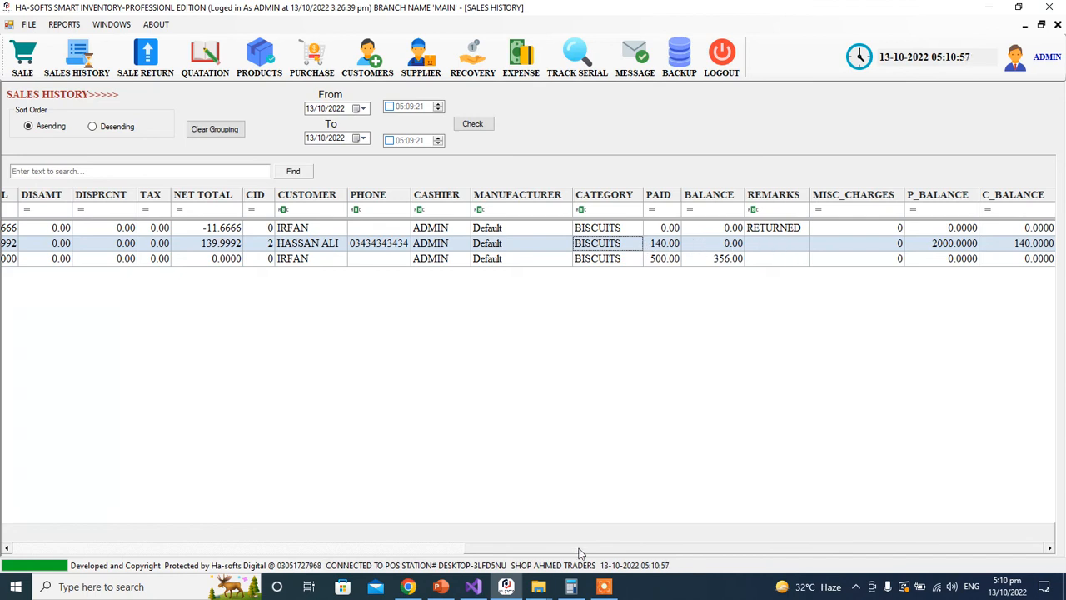
{"action": "left_click_drag", "start_coordinate": [501, 547], "coordinate": [28, 540]}
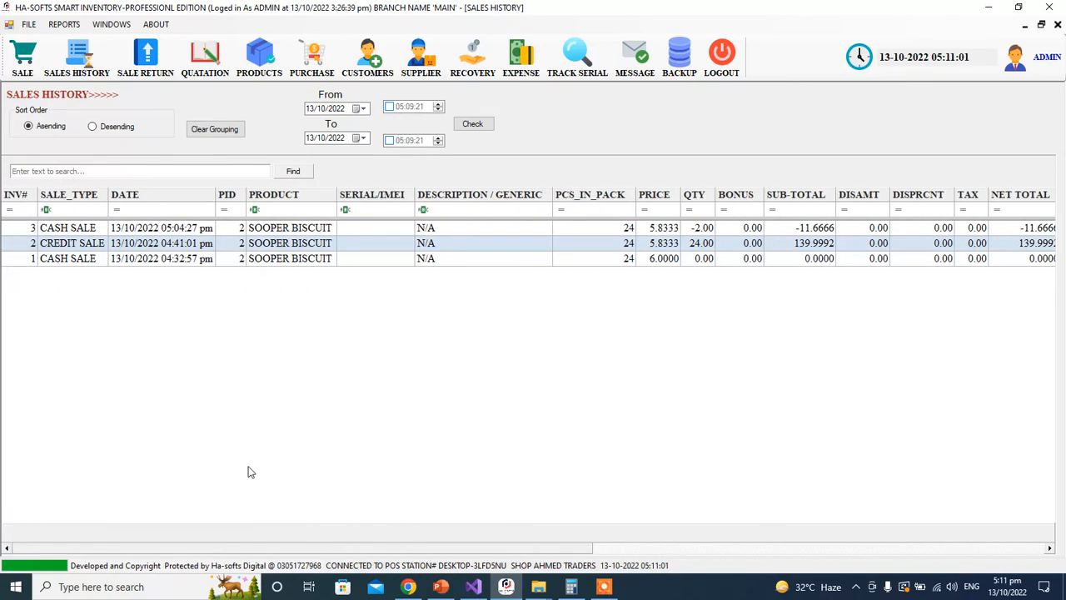
Step: Open the customer balance report and check the balance of the customer with ID 2
{"action": "left_click", "coordinate": [367, 60]}
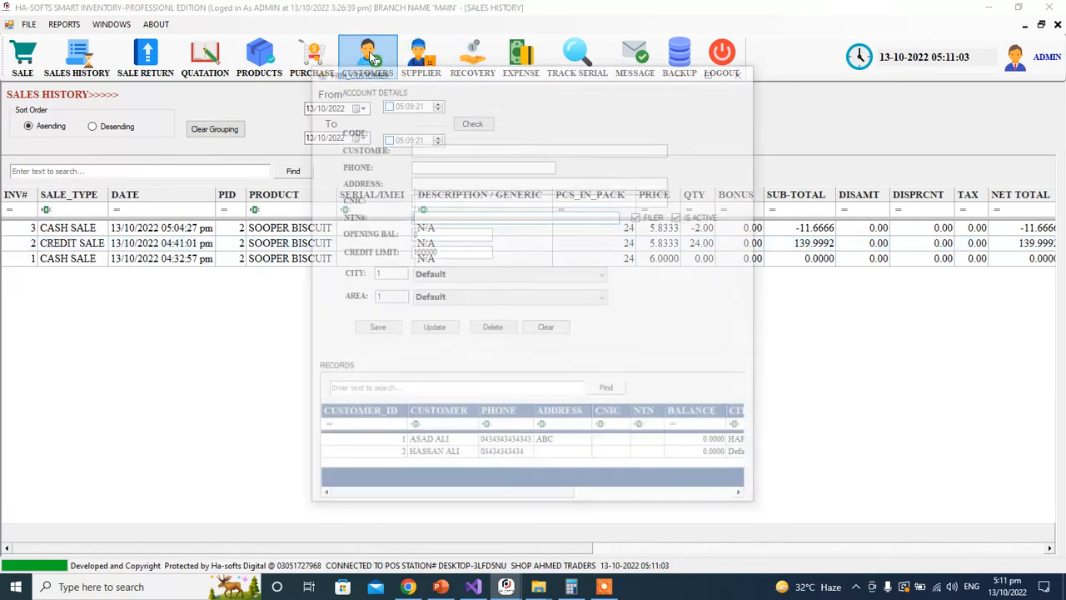
{"action": "left_click", "coordinate": [739, 73]}
{"action": "left_click", "coordinate": [65, 24]}
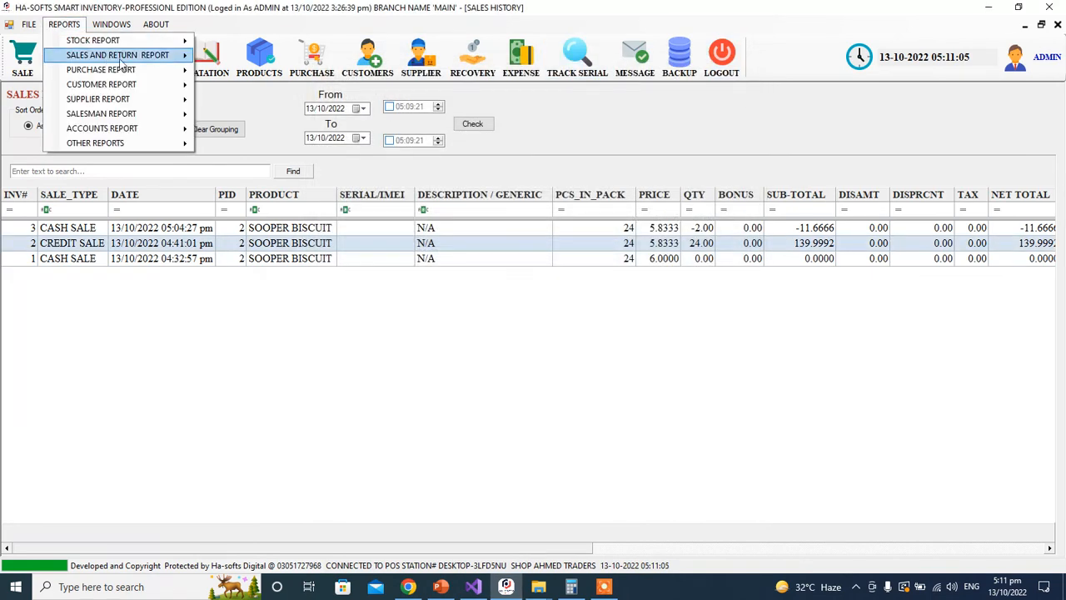
{"action": "mouse_move", "coordinate": [175, 89]}
{"action": "left_click", "coordinate": [266, 100]}
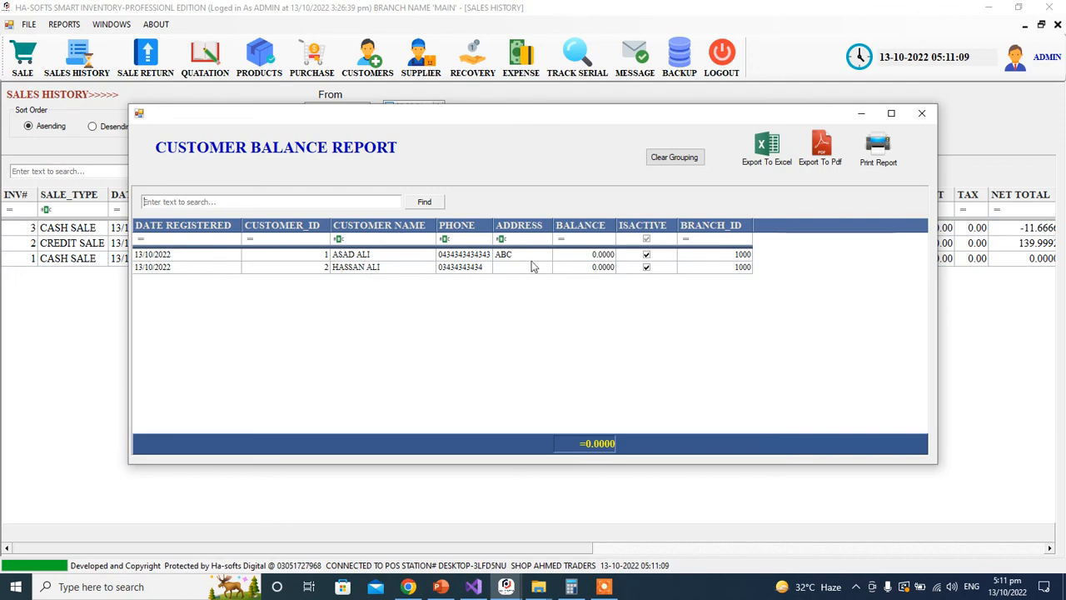
{"action": "left_click", "coordinate": [604, 266]}
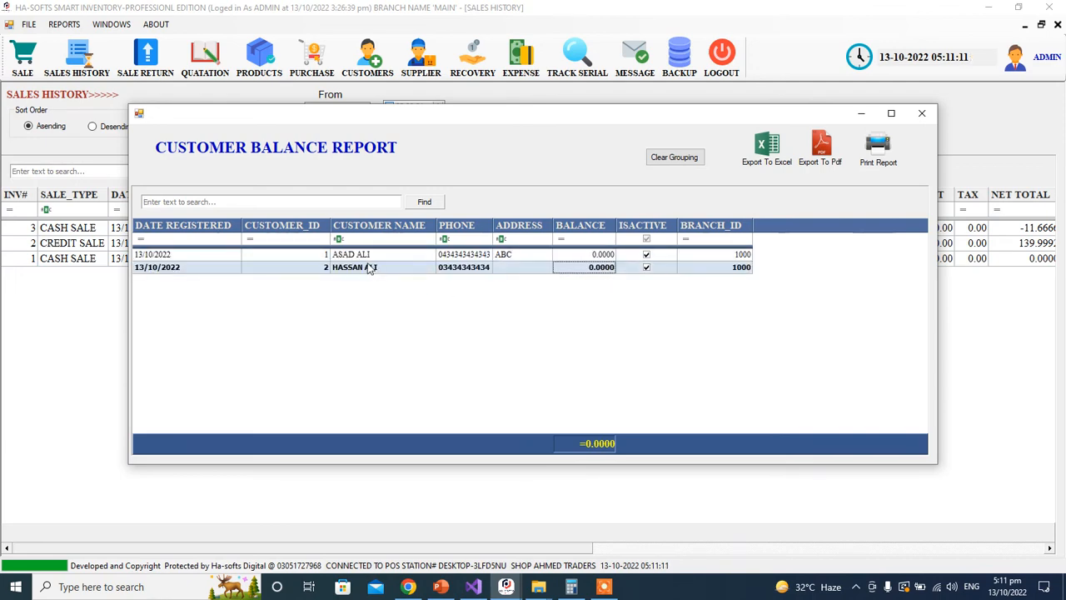
Step: Close the customer balance report, the sales history and the recovery form
{"action": "left_click", "coordinate": [922, 114]}
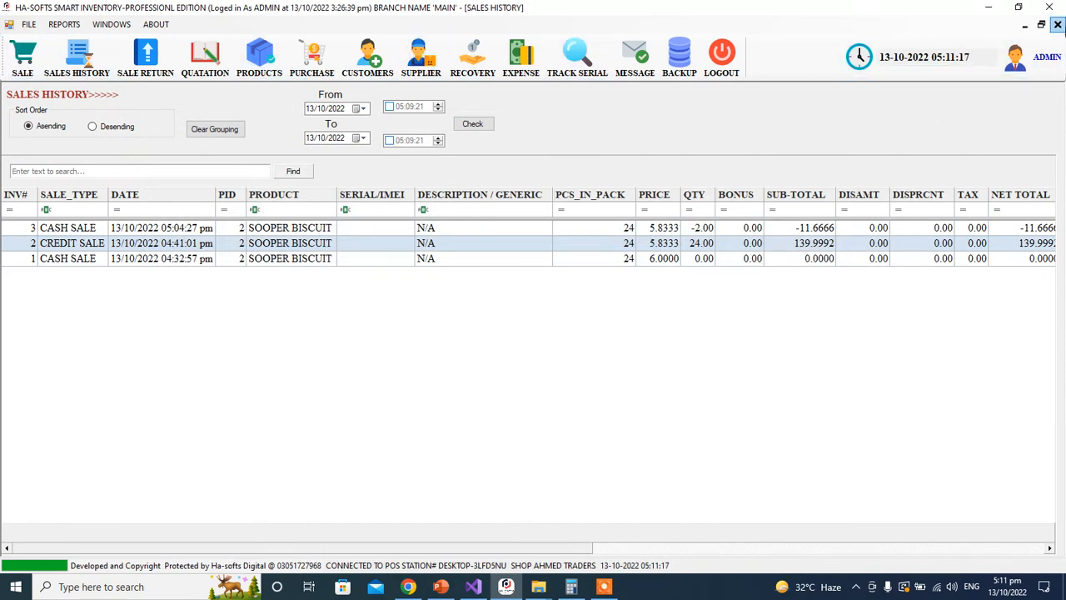
{"action": "left_click", "coordinate": [1058, 24]}
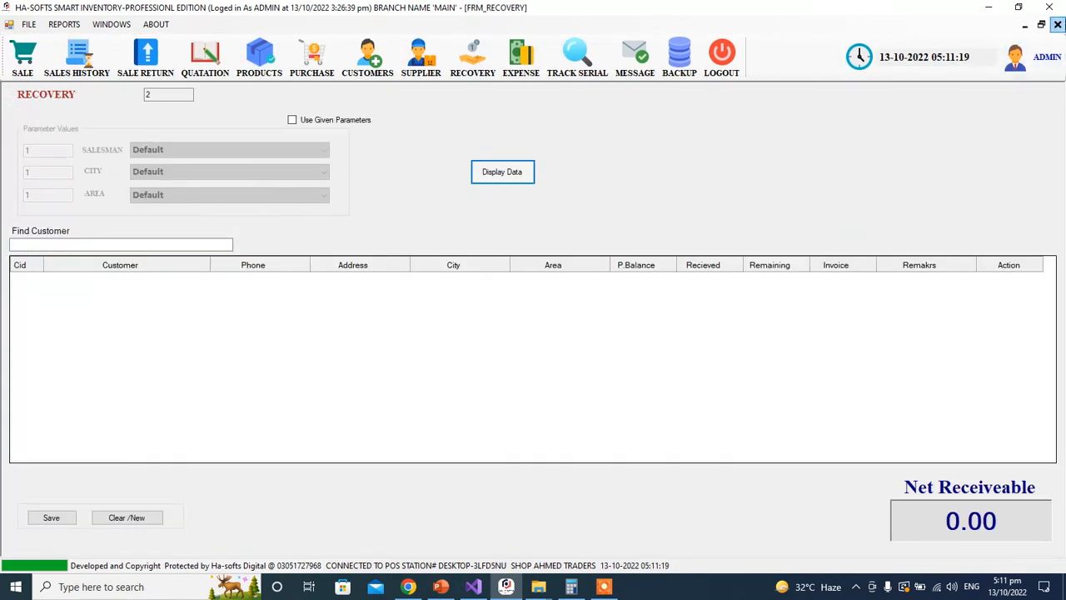
{"action": "left_click", "coordinate": [1058, 24]}
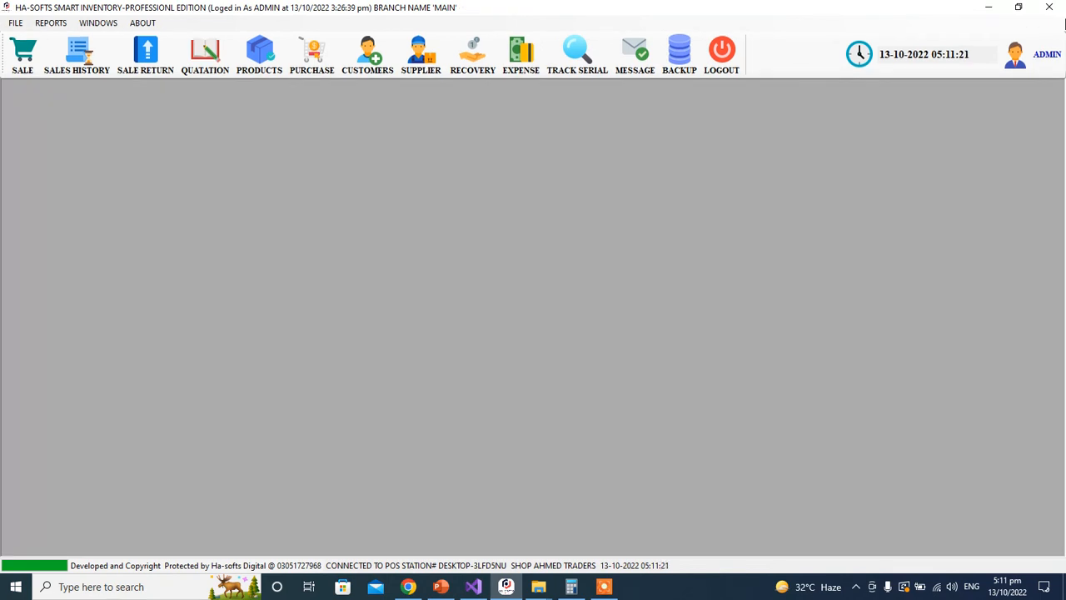
{"action": "left_click", "coordinate": [608, 587]}
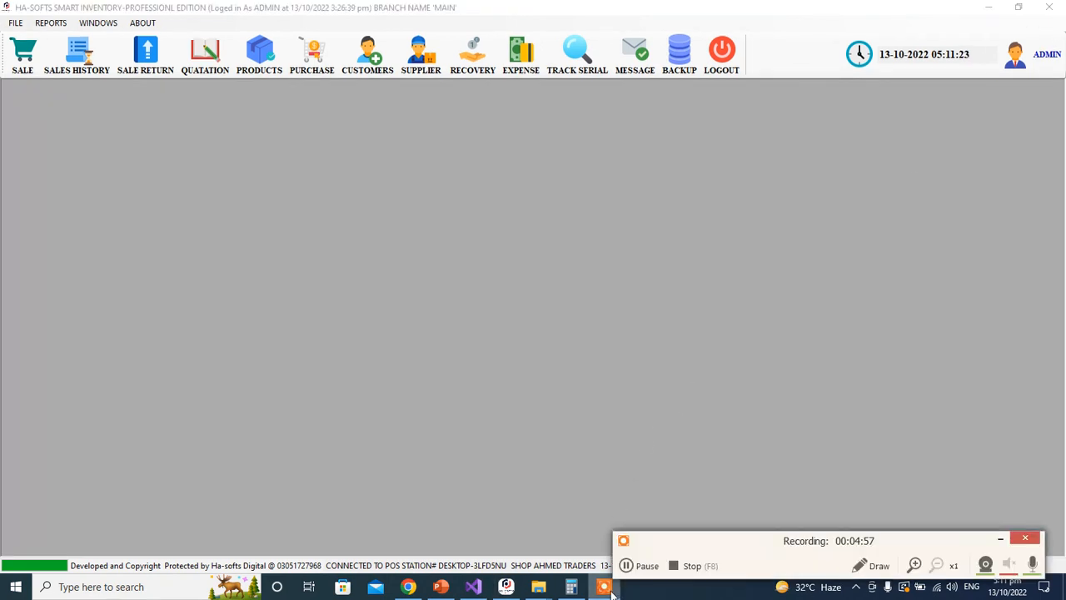